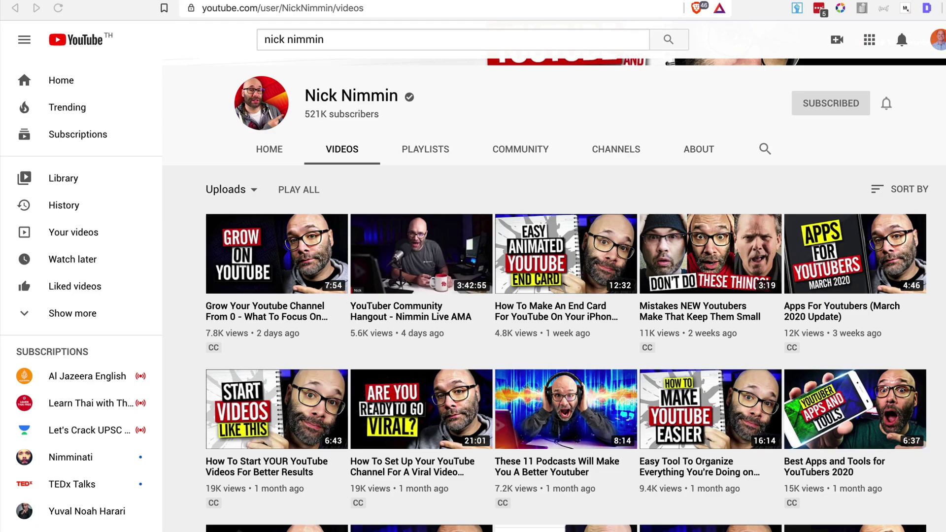
- Scroll up and down through the YouTube channel's Videos grid to study the thumbnails
scroll(686, 126, down, 2)
scroll(686, 127, up, 2)
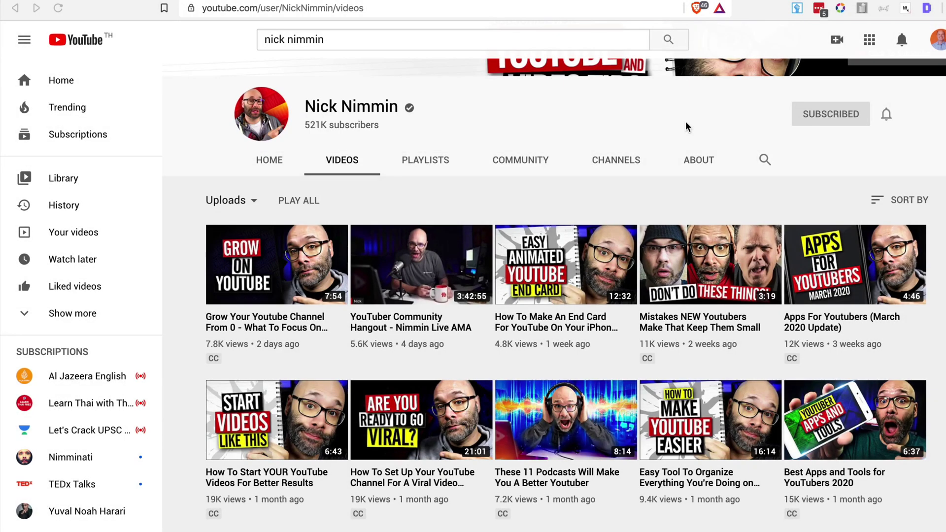
scroll(685, 127, down, 3)
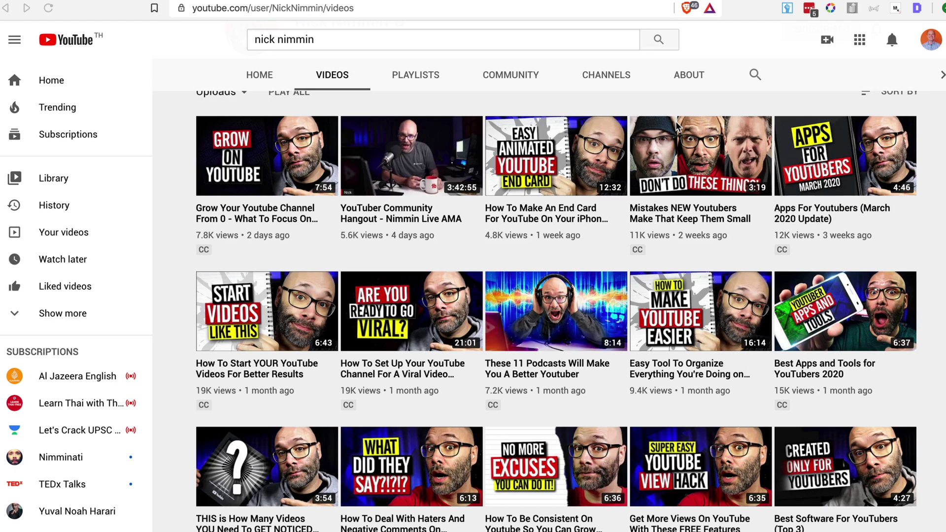
scroll(675, 120, down, 12)
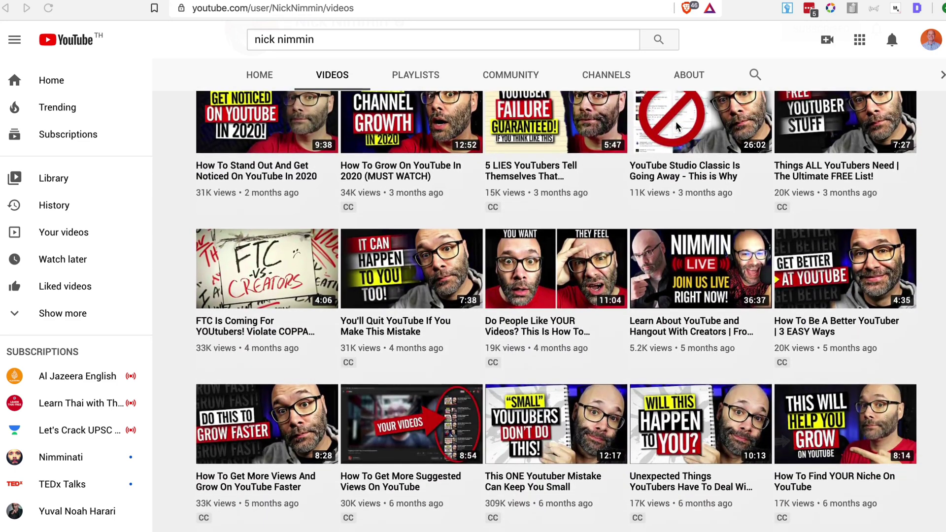
scroll(675, 121, down, 9)
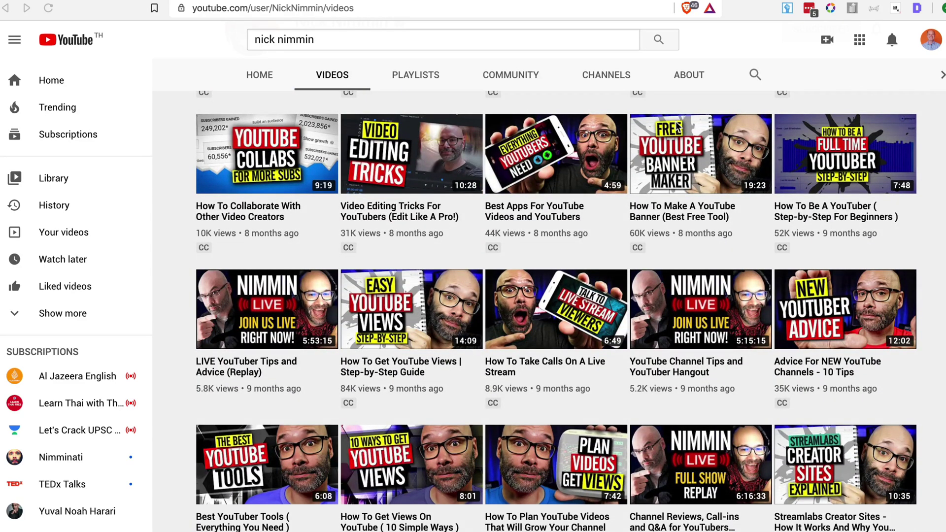
scroll(677, 127, up, 18)
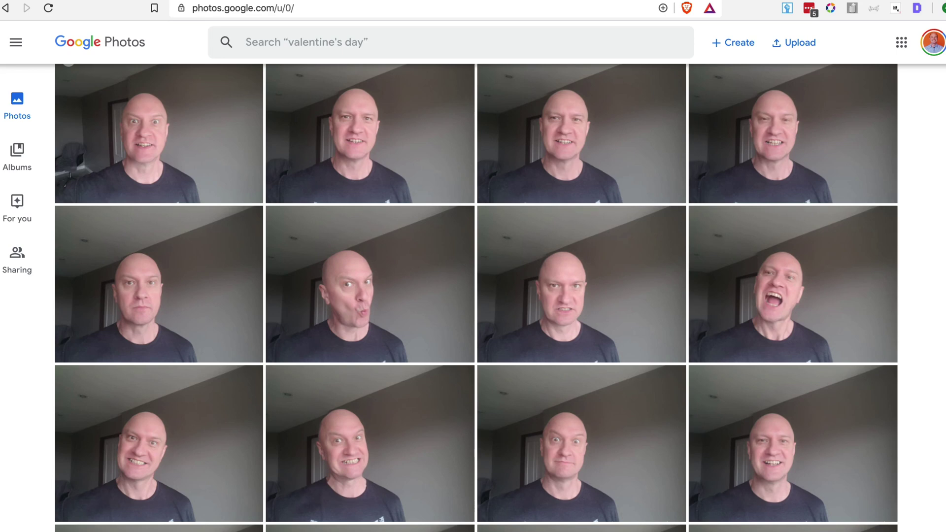
- Scroll the Google Photos selfies and open the smiling head shot 20200322_143924.jpg full size
scroll(767, 120, down, 5)
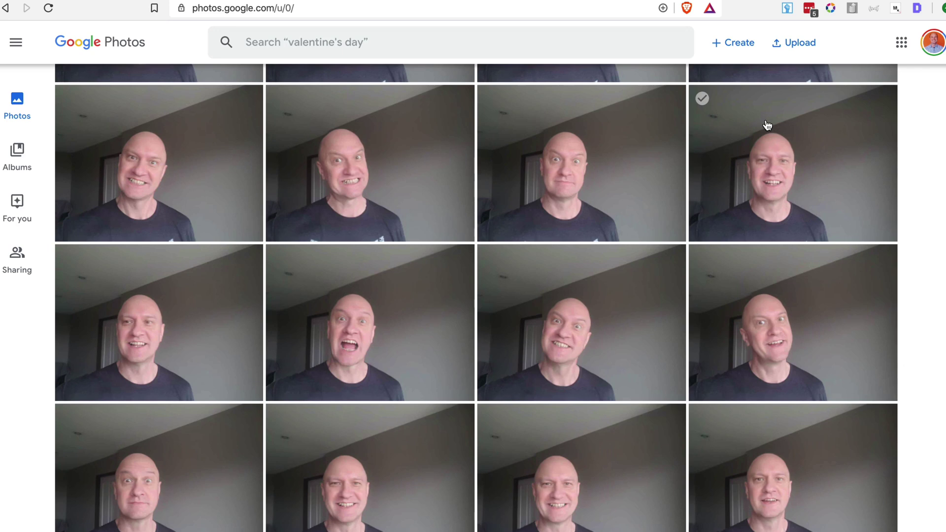
scroll(767, 124, down, 4)
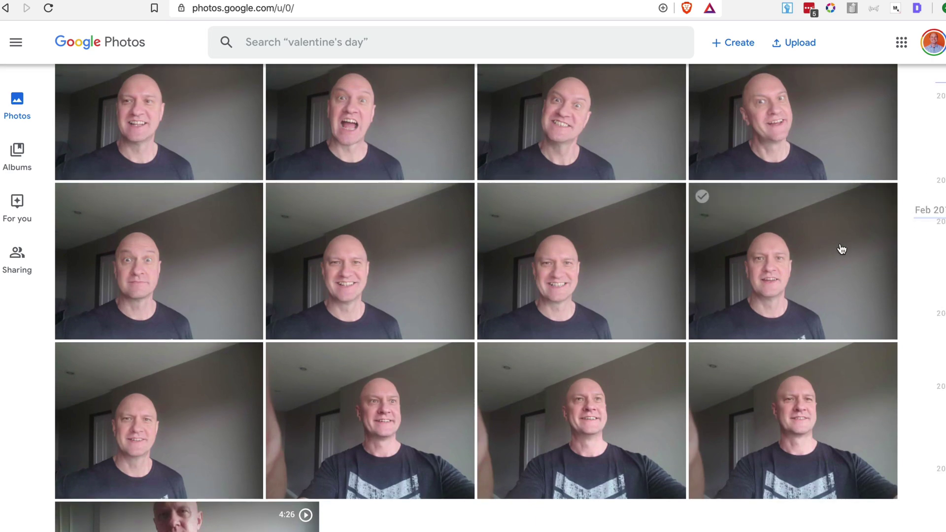
click(815, 245)
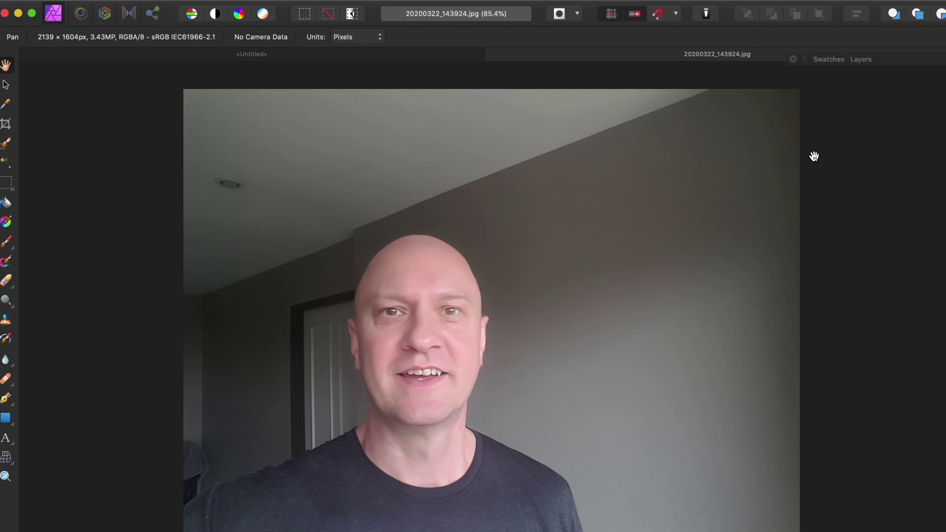
- In the enlarged Layers panel, duplicate the Background layer with Cmd-J and hide the original
click(860, 59)
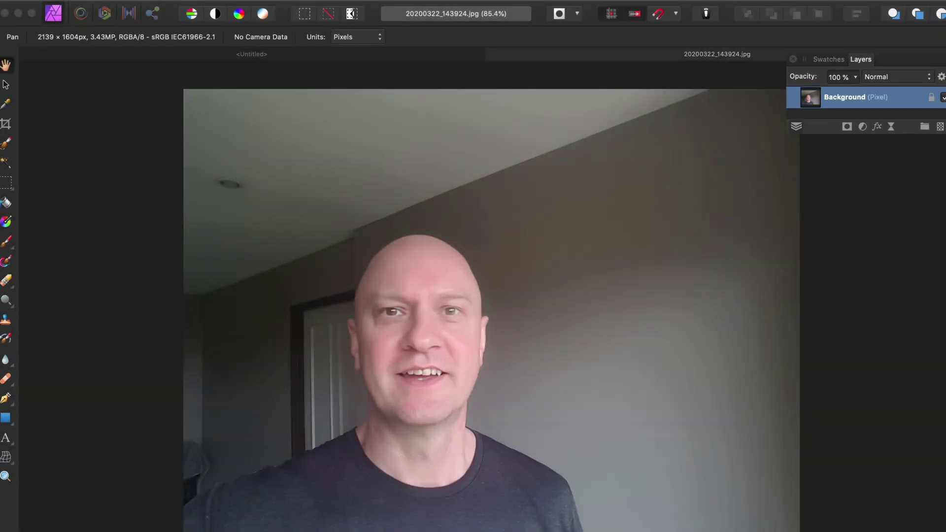
drag(918, 123, 907, 155)
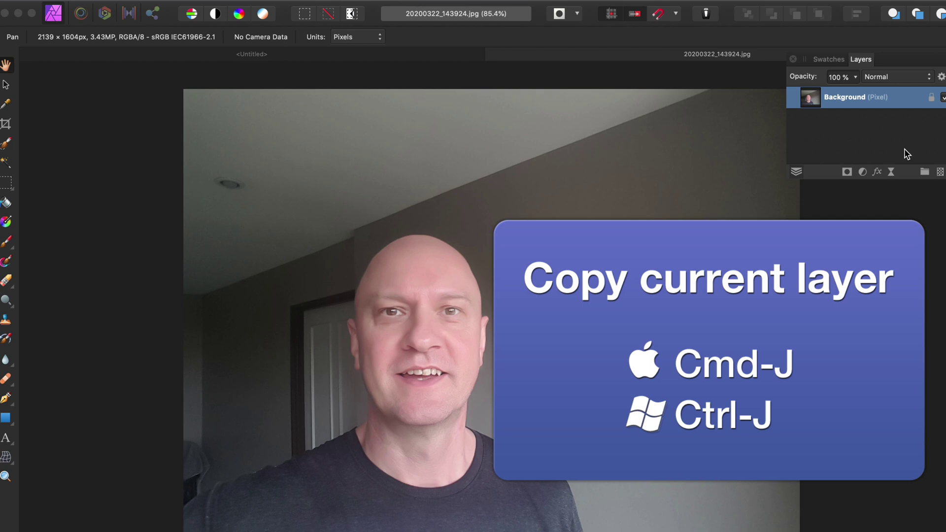
key(super+j)
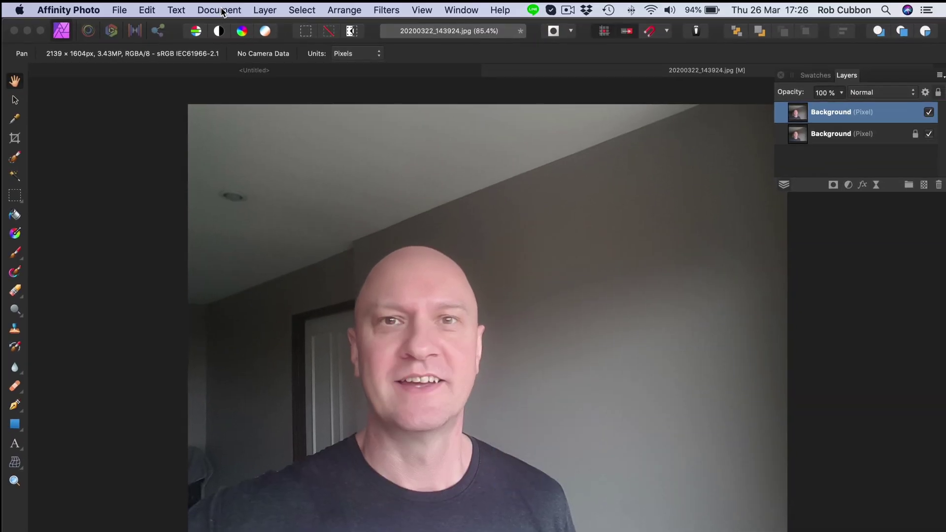
click(259, 7)
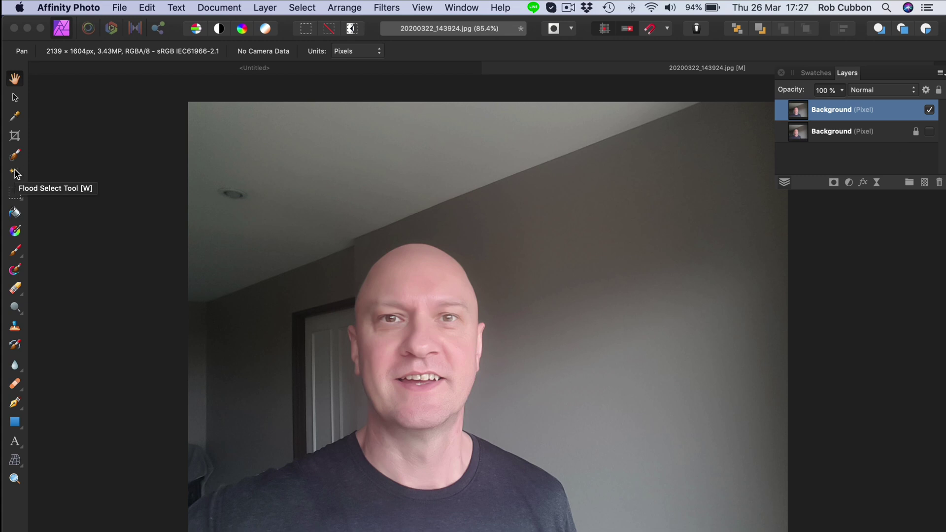
- Flood-select at 3 % tolerance and delete the wall patch right of the shoulder
click(15, 173)
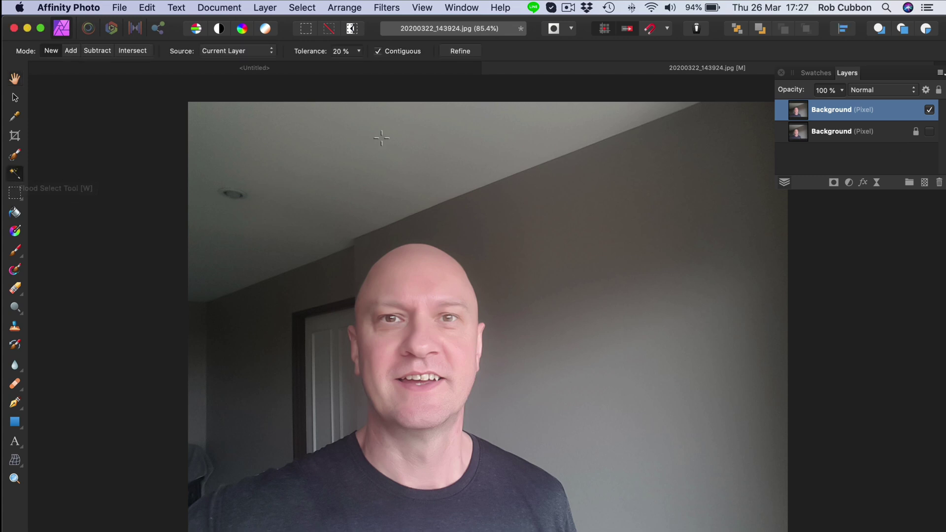
click(510, 253)
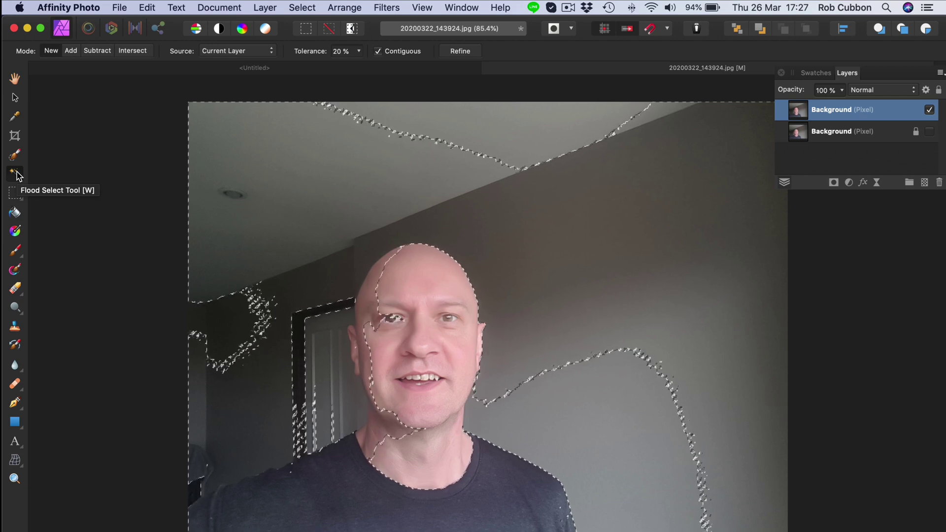
scroll(359, 52, down, 11)
click(359, 52)
drag(357, 66, 350, 67)
click(251, 340)
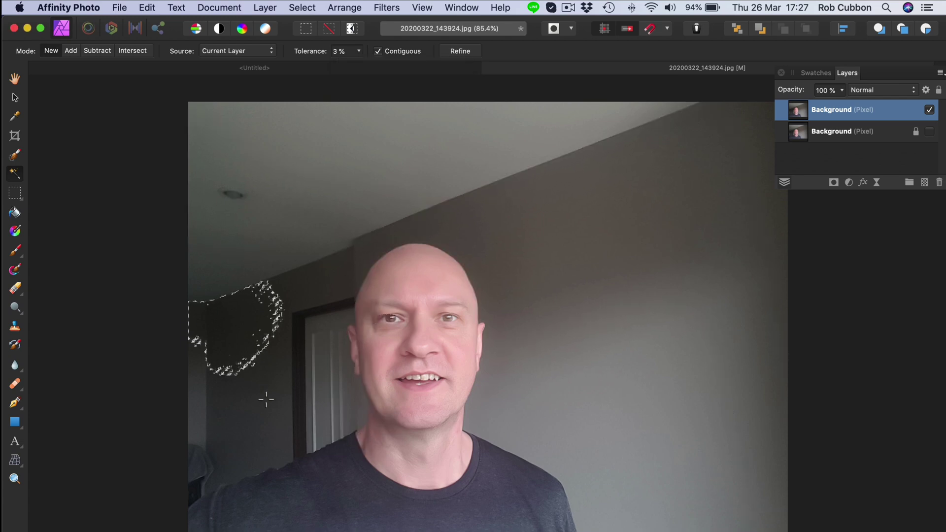
click(623, 448)
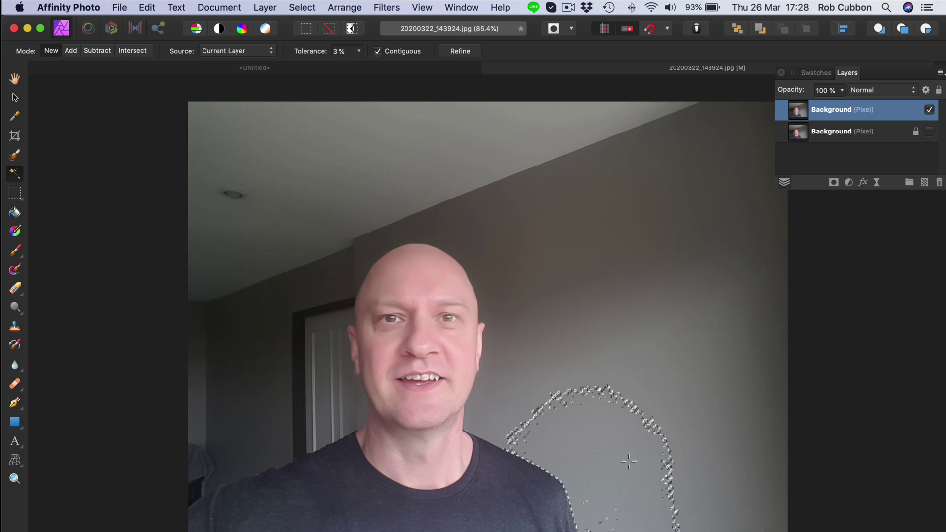
key(Delete)
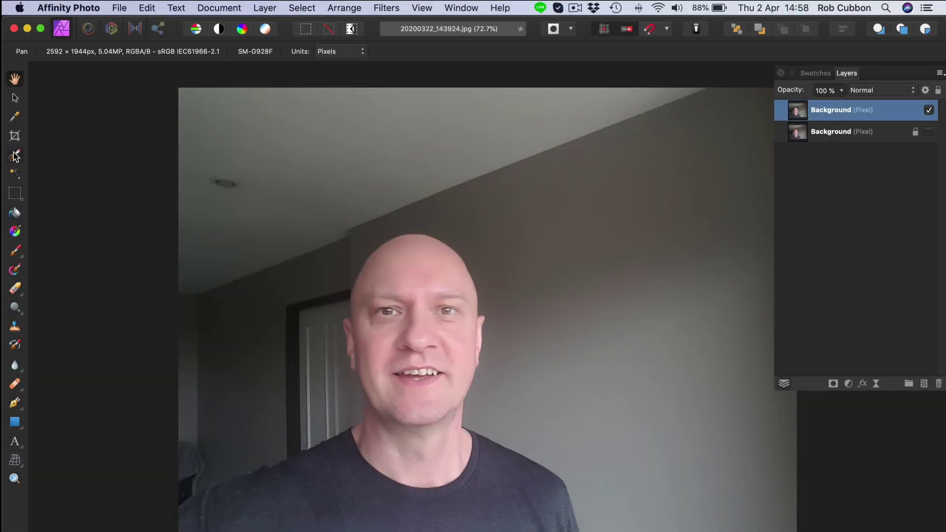
- Take the Selection Brush and set its width to 158 px
click(14, 156)
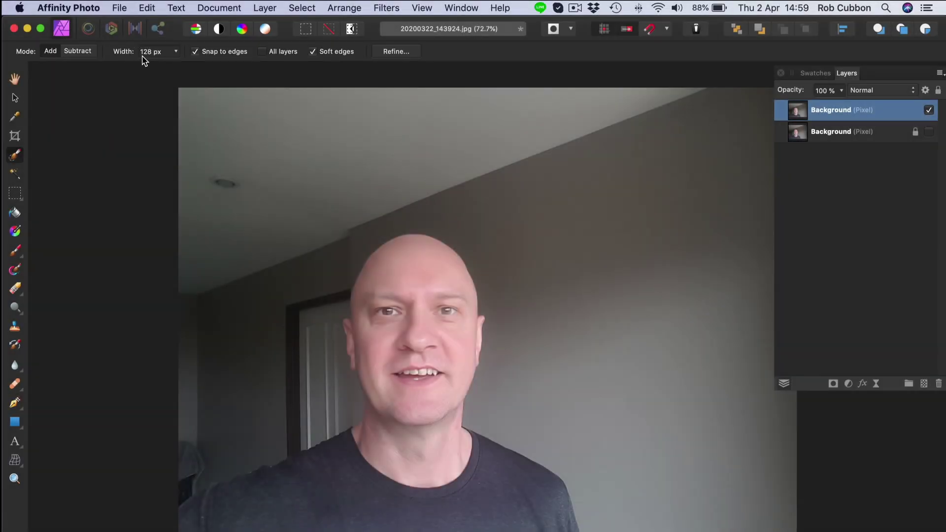
click(176, 51)
drag(168, 67, 211, 73)
key(bracketright)
key(bracketright)
key(bracketright)
key(bracketright)
key(bracketleft)
key(bracketleft)
key(bracketleft)
key(bracketleft)
key(bracketleft)
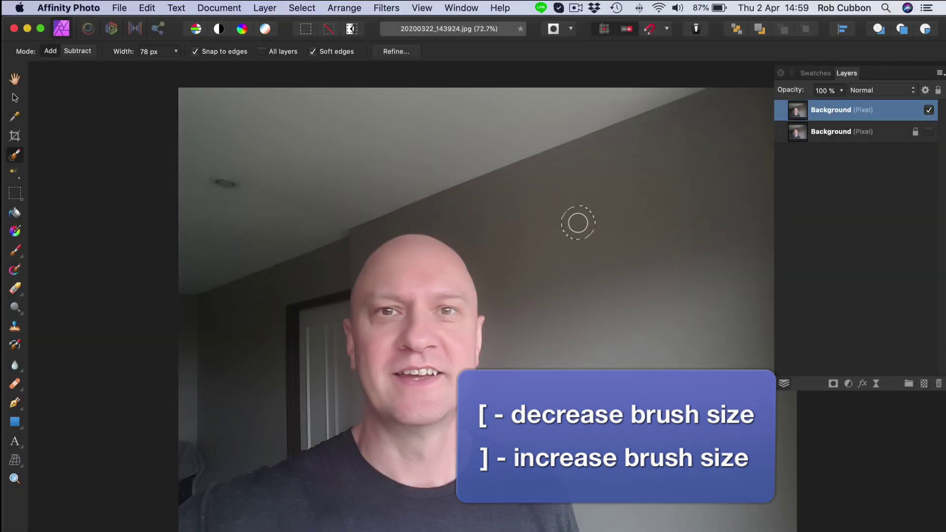
- Paint a selection over the grey wall beside the face and delete it
click(573, 354)
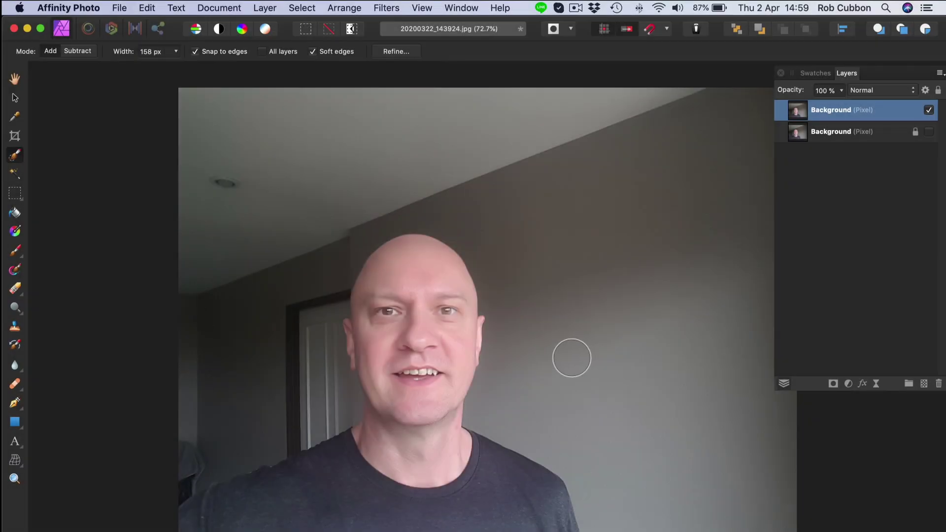
mouse_move(570, 357)
mouse_down()
mouse_move(512, 390)
mouse_move(557, 438)
mouse_up()
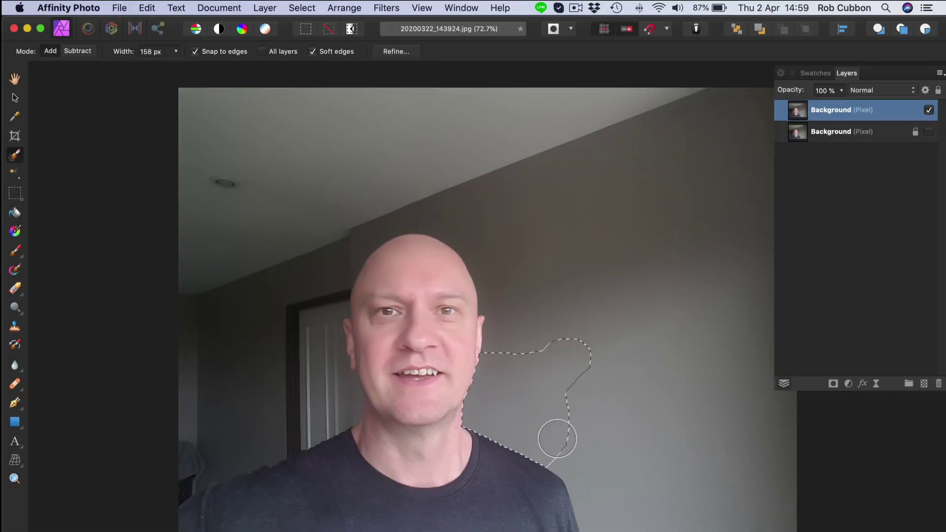
key(Delete)
scroll(557, 439, up, 6)
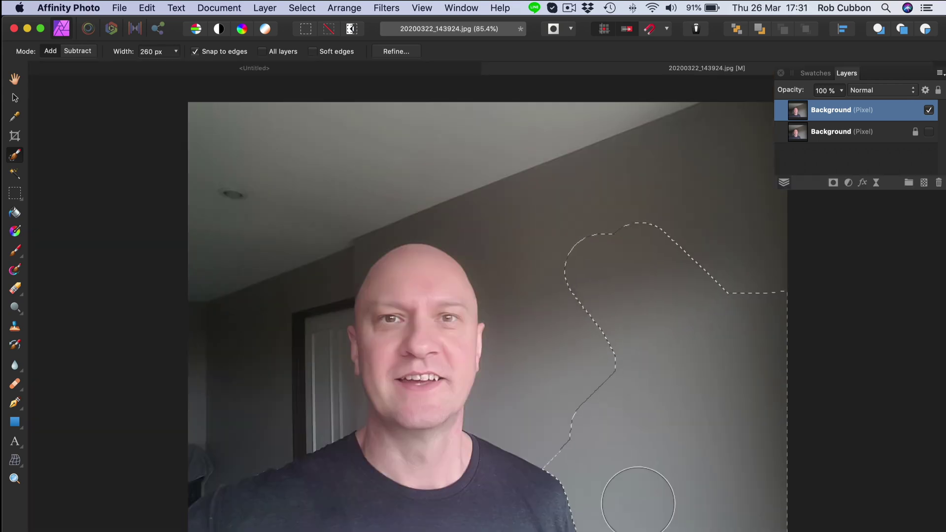
- Erase the wall behind the head, the upper-left wall, and the wall along the head's edge at 160 px
key(Delete)
drag(465, 186, 327, 137)
key(Delete)
key(super+d)
key(bracketleft)
key(bracketleft)
drag(317, 190, 298, 290)
key(Delete)
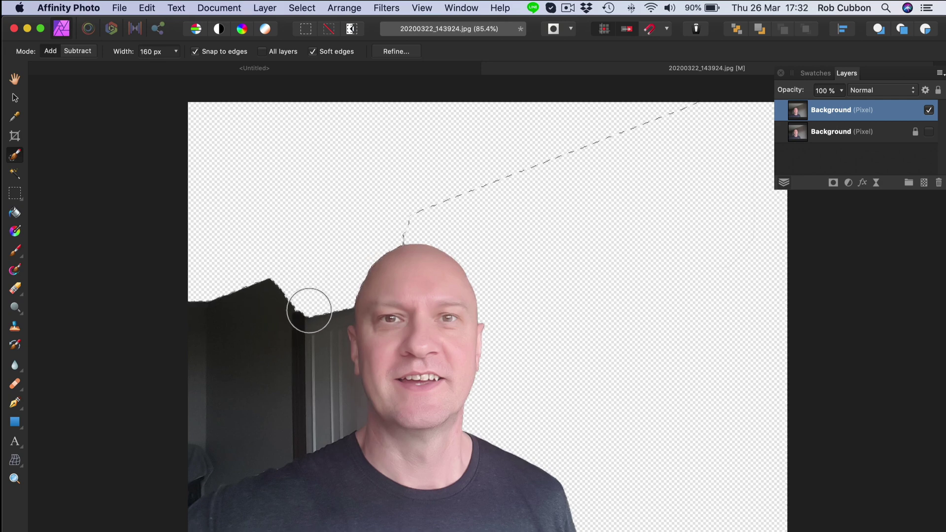
- Select and erase the upper door area and the dark wall beside the head
key(super+d)
key(Delete)
mouse_move(311, 309)
mouse_down()
mouse_move(271, 351)
mouse_move(262, 281)
mouse_move(292, 247)
mouse_move(292, 217)
mouse_move(310, 240)
mouse_move(238, 349)
mouse_up()
key(super+d)
key(Delete)
- Erase the leftover grey strip, pale line and black block beside the neck, then deselect
scroll(325, 381, up, 3)
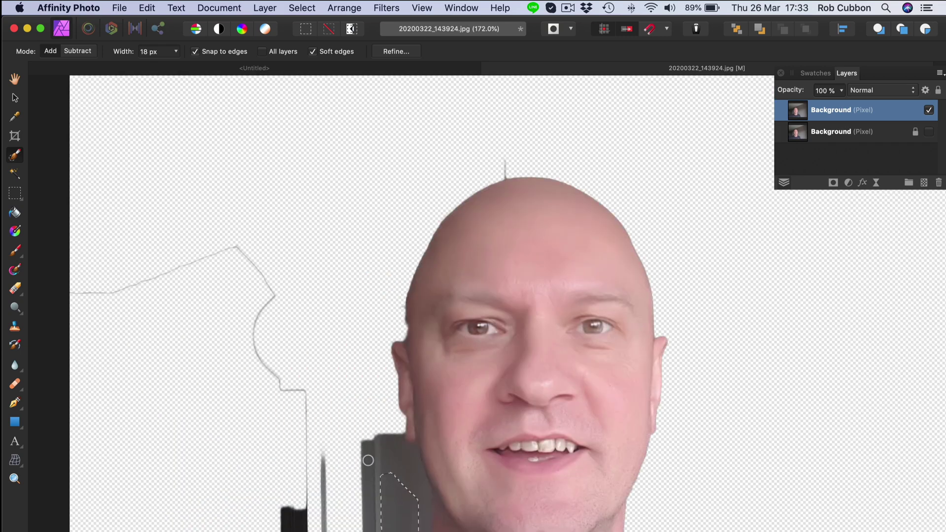
drag(367, 407, 368, 460)
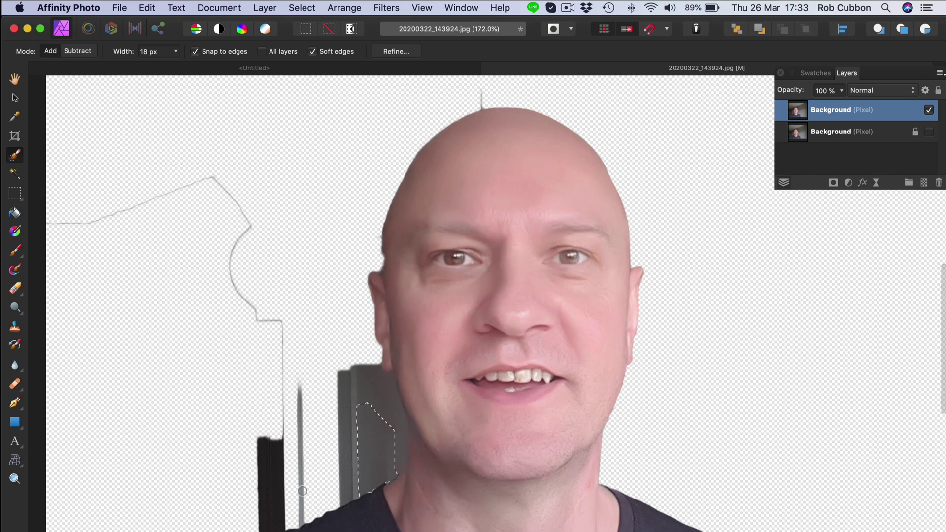
key(super+d)
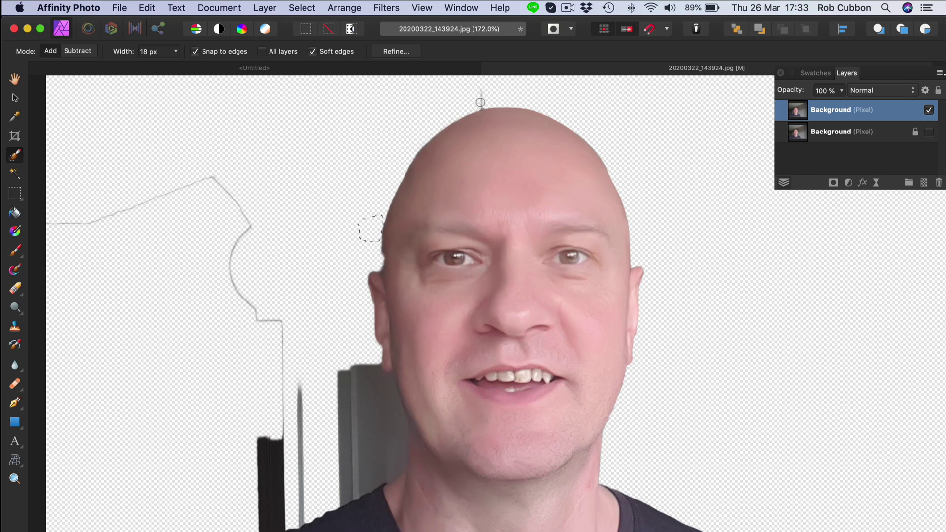
click(348, 406)
mouse_move(349, 407)
mouse_down()
mouse_move(345, 377)
mouse_move(302, 493)
mouse_up()
drag(271, 444, 281, 499)
mouse_move(341, 455)
mouse_down()
mouse_move(243, 484)
mouse_move(287, 513)
mouse_move(372, 478)
mouse_move(356, 370)
mouse_up()
key(Delete)
key(super+d)
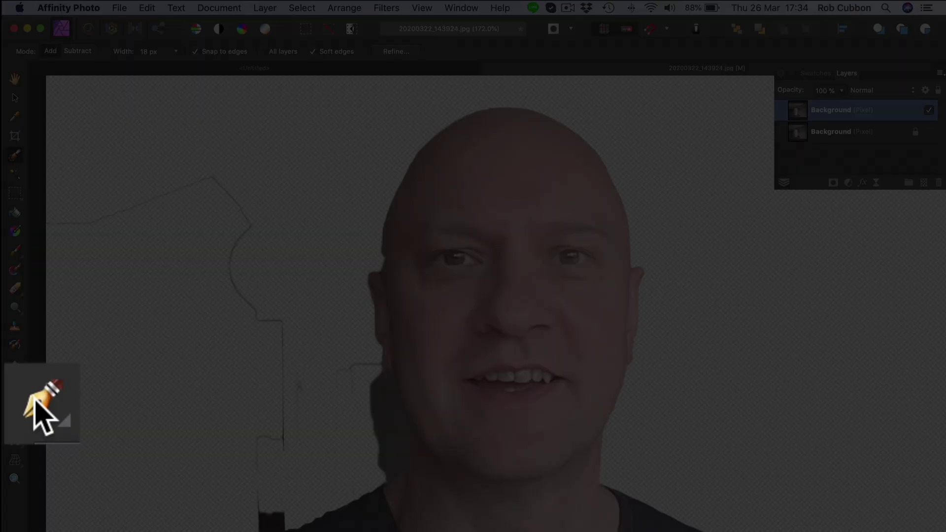
- Trace a Pen path from the neck base up along the jaw, neck and side of the head
click(14, 404)
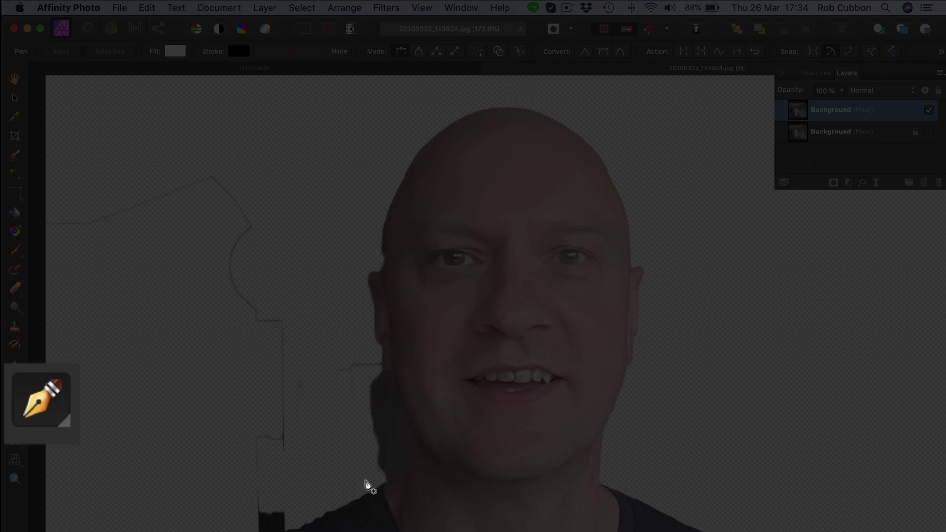
scroll(340, 478, up, 3)
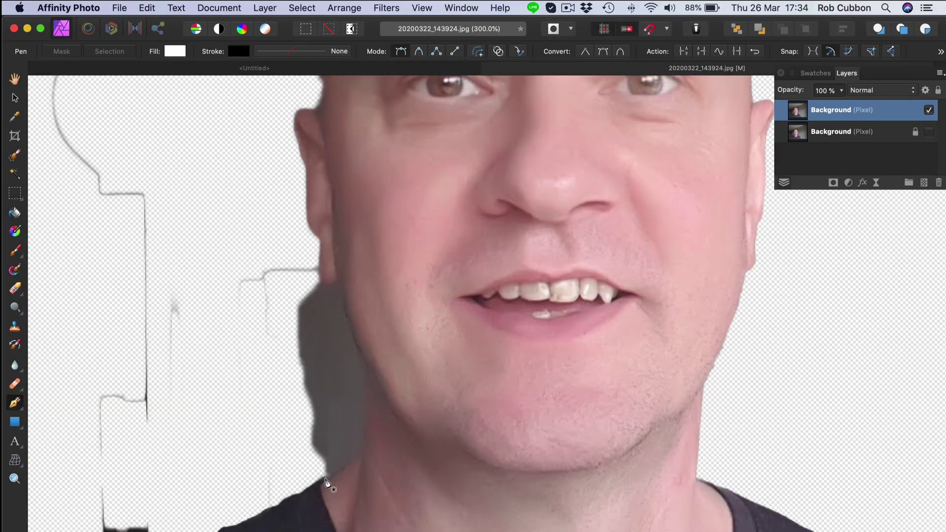
click(325, 479)
drag(361, 450, 363, 441)
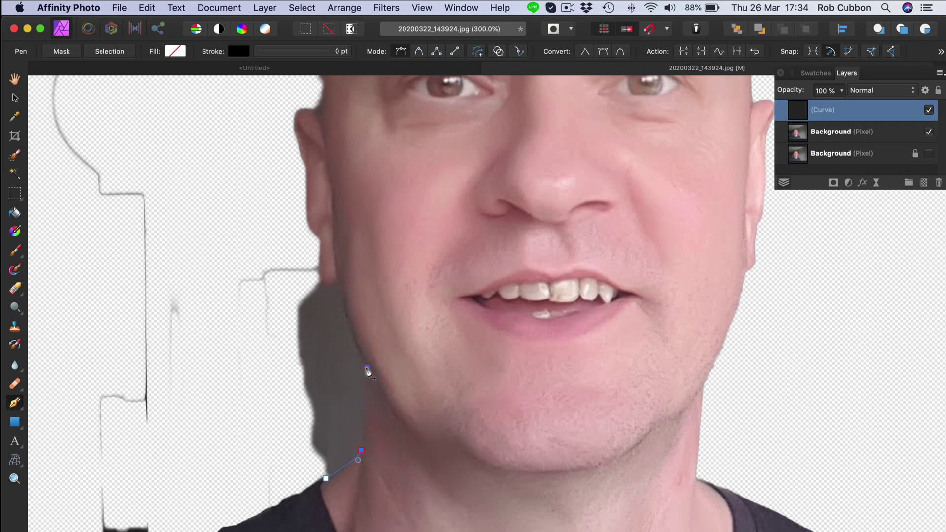
drag(367, 368, 363, 339)
click(367, 369)
drag(339, 282, 341, 246)
click(340, 282)
drag(319, 280, 305, 269)
click(318, 254)
- Continue the path around the leftover background on the left and close it at the shoulder
key(super+minus)
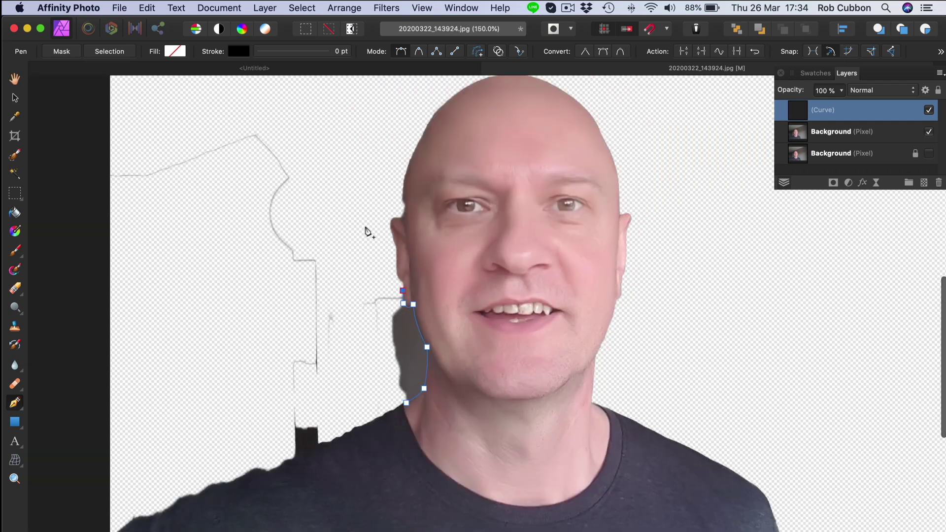
click(366, 227)
click(302, 108)
click(175, 118)
click(96, 157)
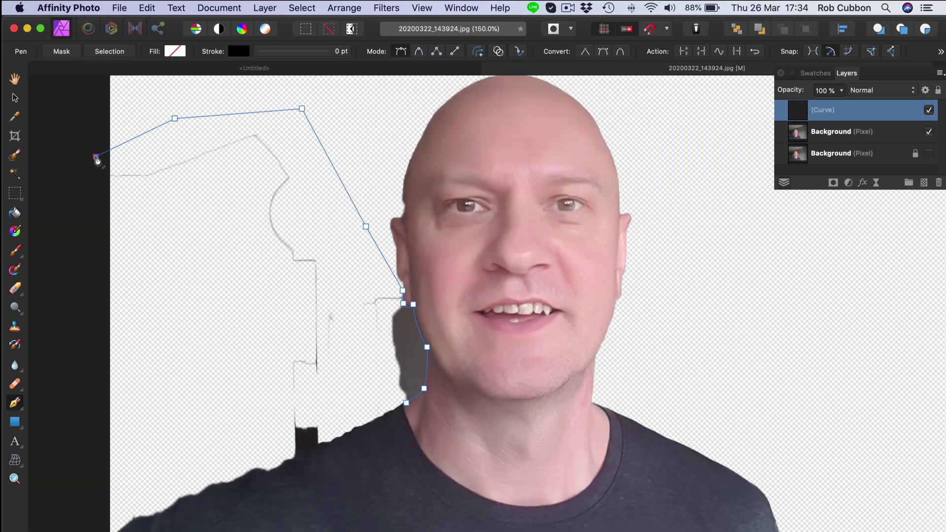
click(152, 379)
click(281, 449)
click(295, 451)
drag(309, 446, 316, 449)
click(336, 421)
click(387, 394)
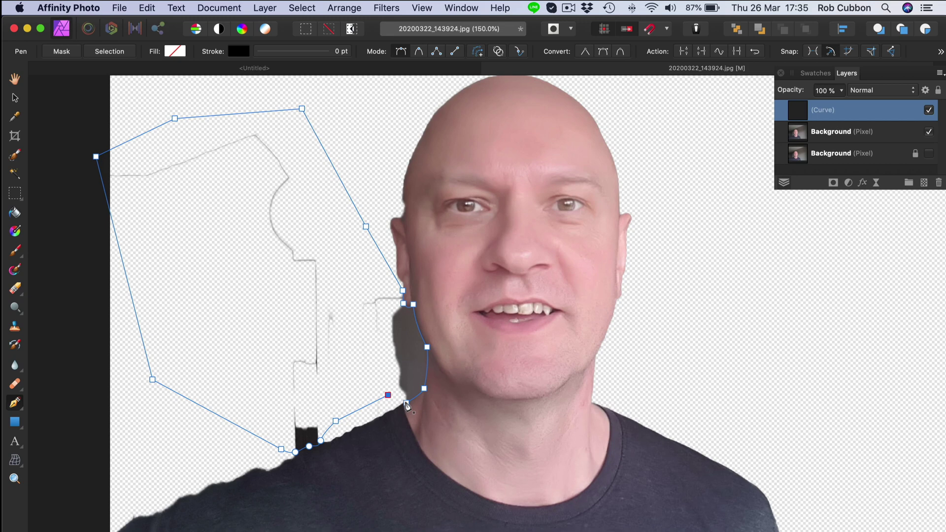
click(406, 403)
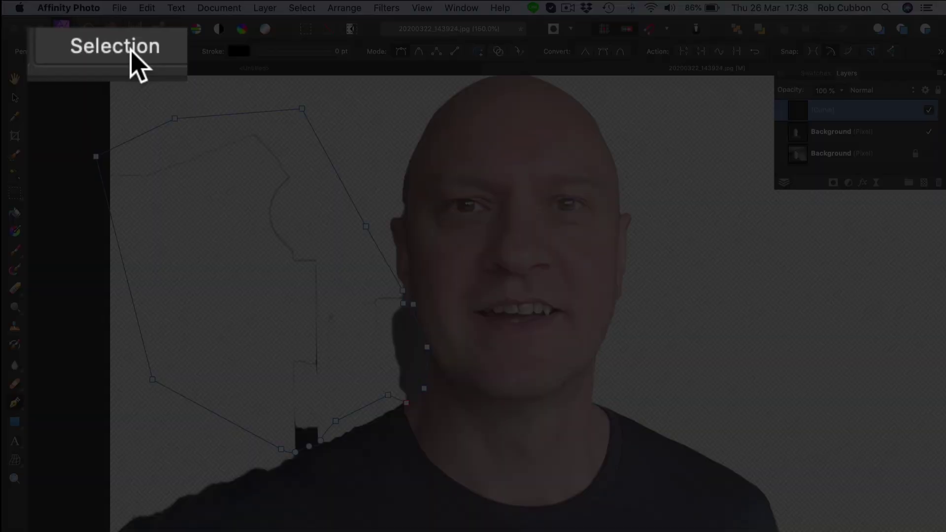
- Turn the outline into a selection, remove the leftover patch, and fit the figure in view
click(115, 57)
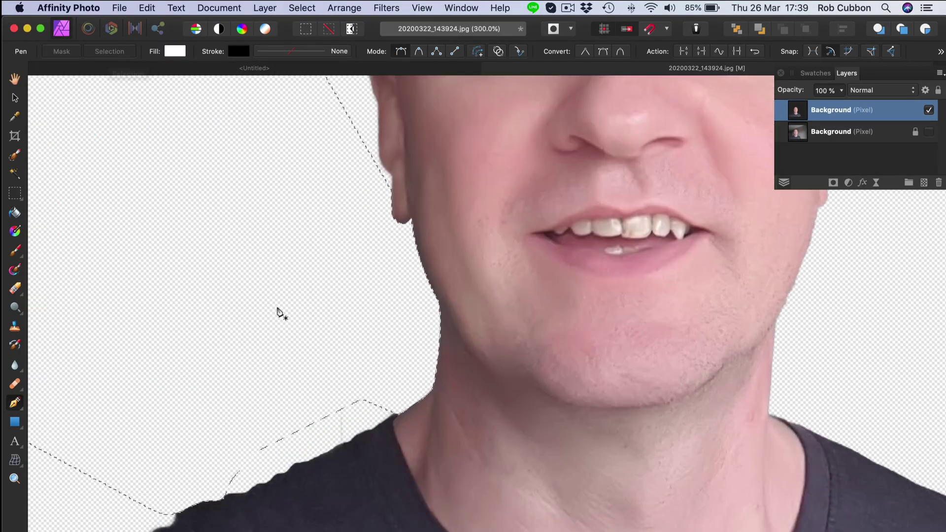
key(super+d)
key(super+1)
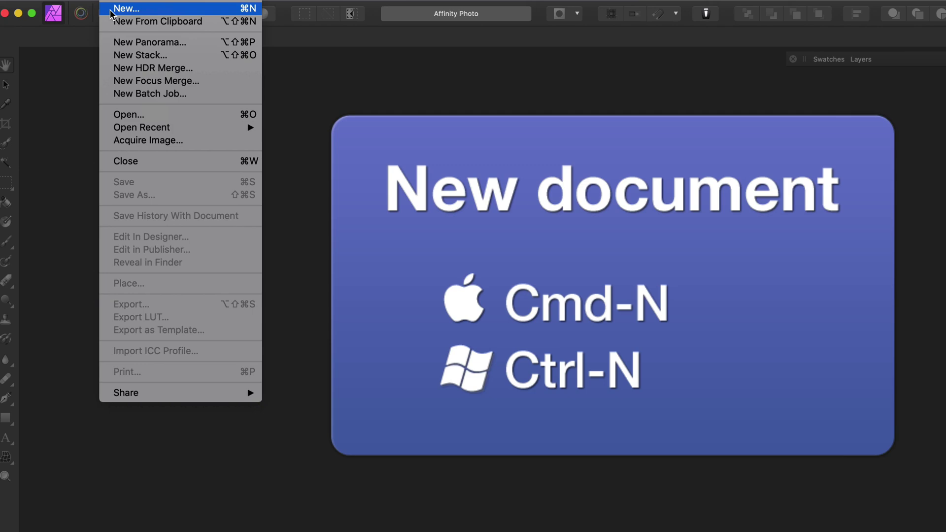
- Create a new blank document from the Web preset WXGA 720p, 1280 × 720 px
click(111, 10)
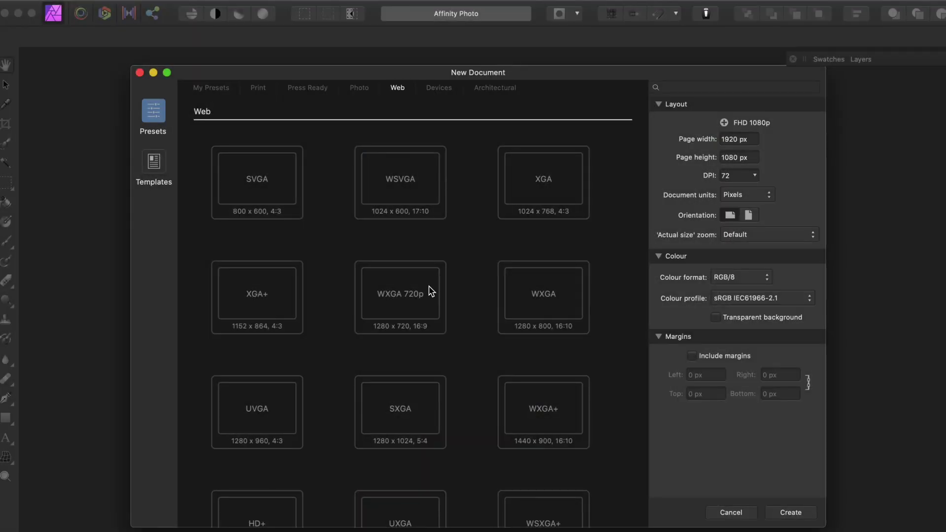
click(430, 291)
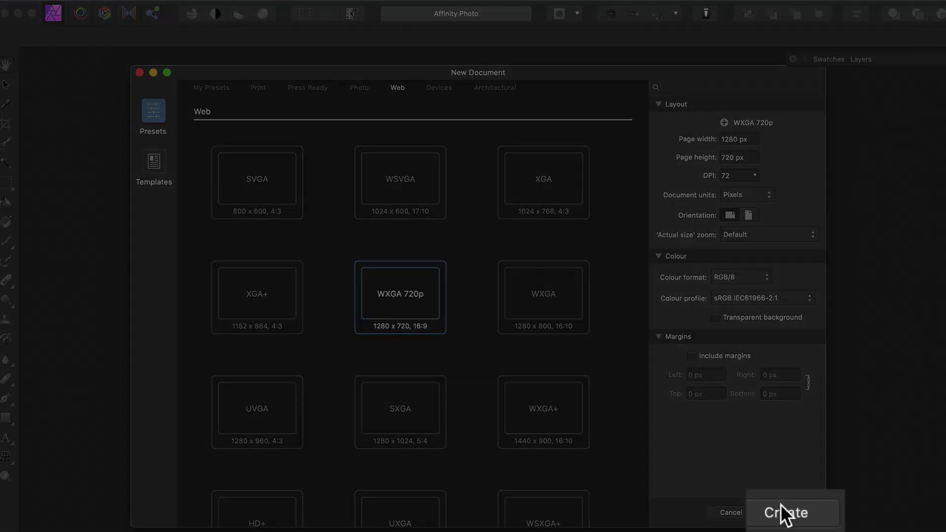
click(778, 509)
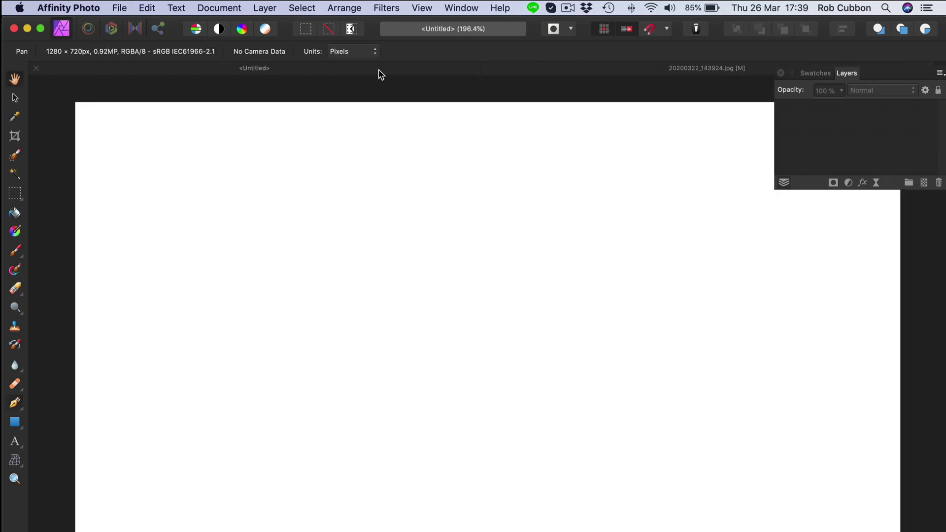
- Paste the cut-out head into the Untitled 1280 × 720 document, then reposition it right and resize it
click(379, 70)
key(super+v)
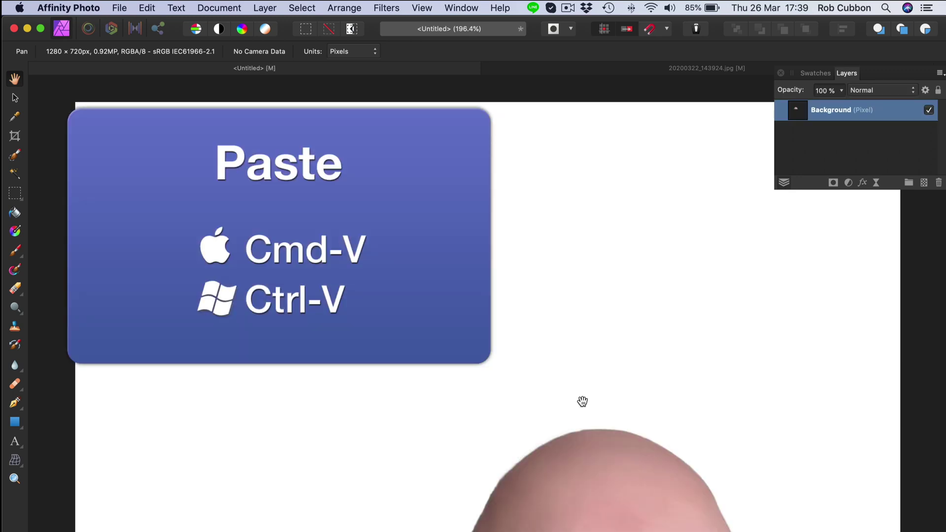
key(v)
key(super+1)
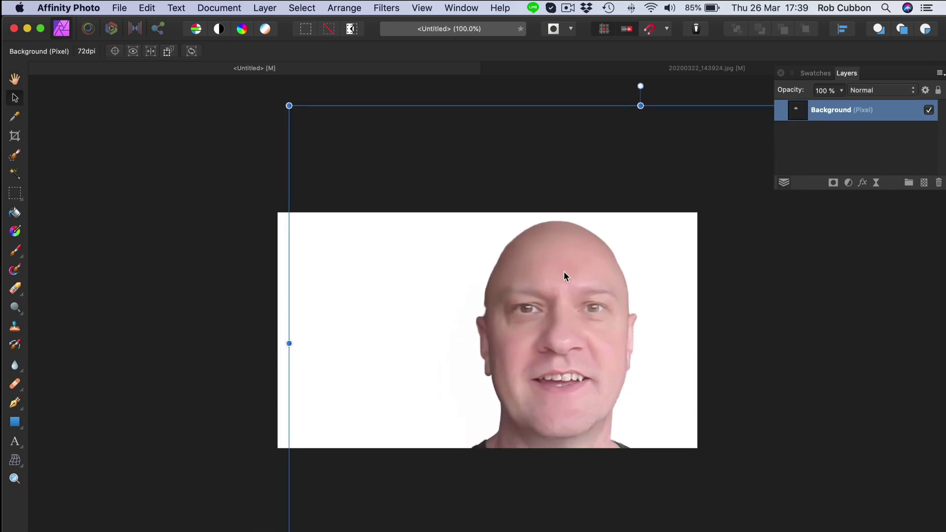
drag(567, 272, 600, 250)
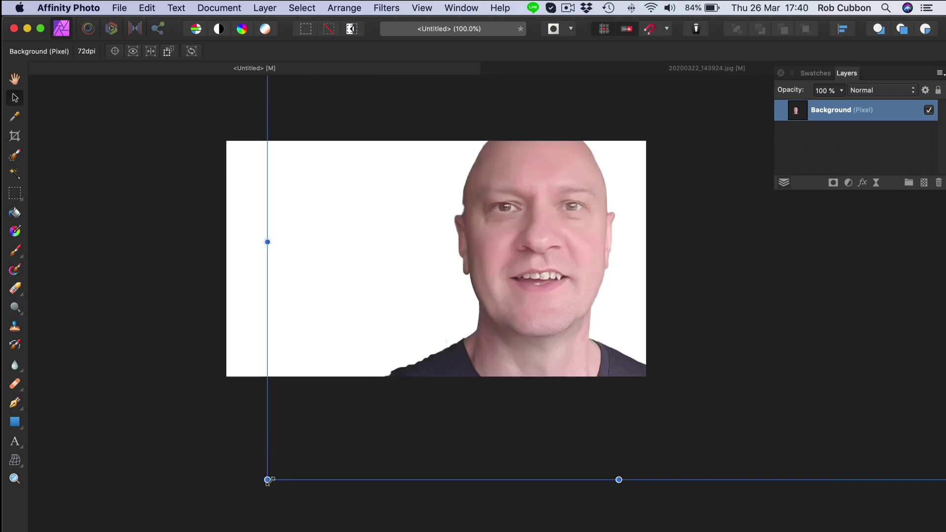
drag(267, 480, 221, 510)
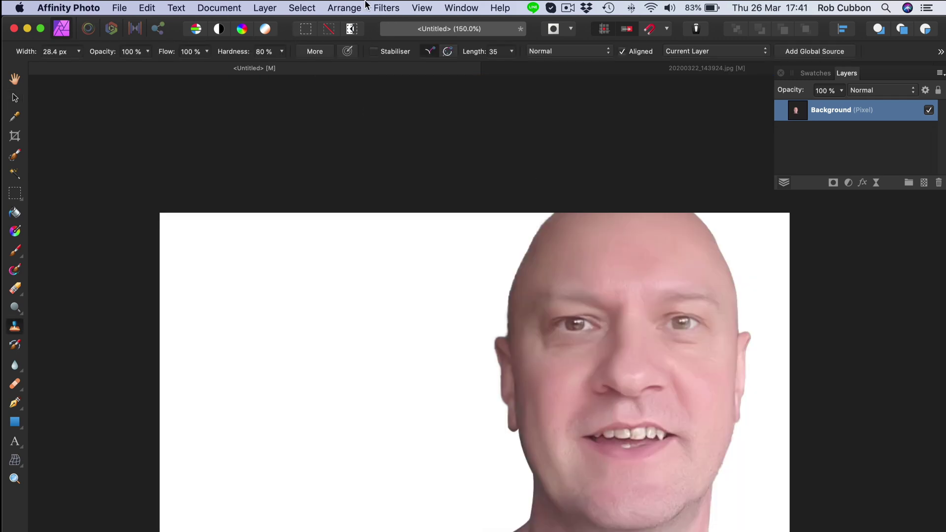
- Open the Field Blur filter from the Filters menu
click(385, 8)
mouse_move(392, 42)
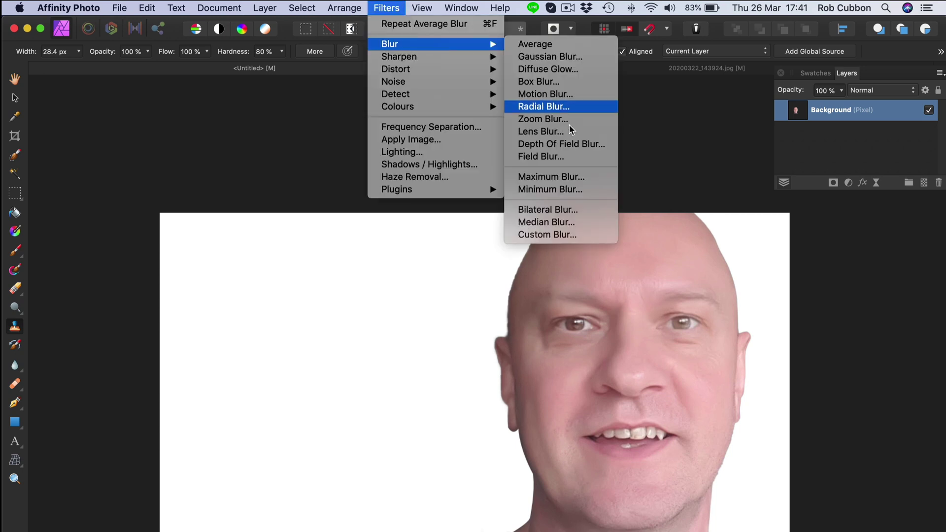
click(583, 156)
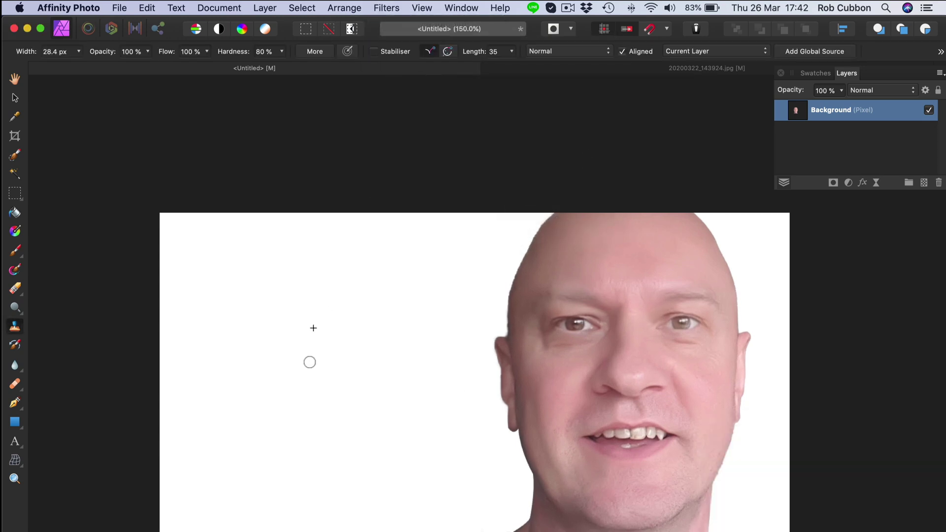
- Brighten the right eye with the Dodge Brush at 25 % opacity on Midtones
click(15, 307)
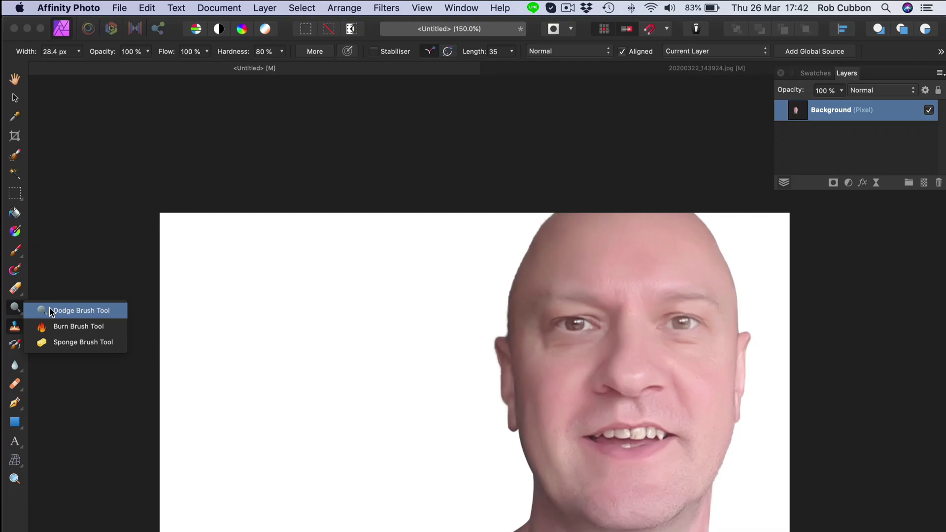
click(51, 309)
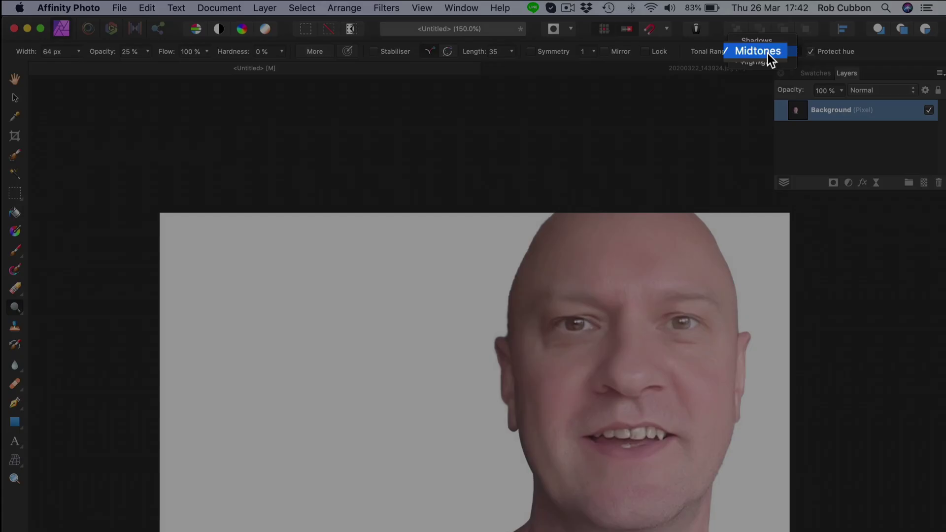
click(763, 52)
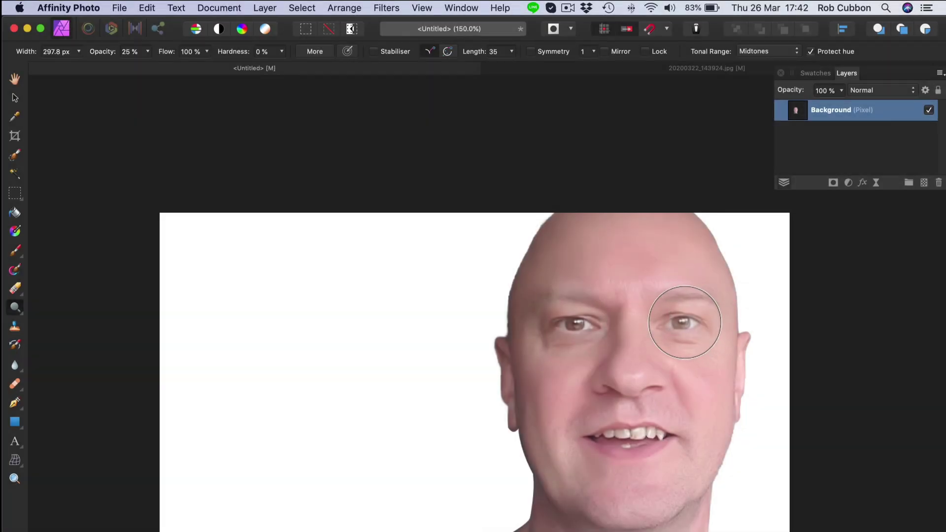
click(684, 323)
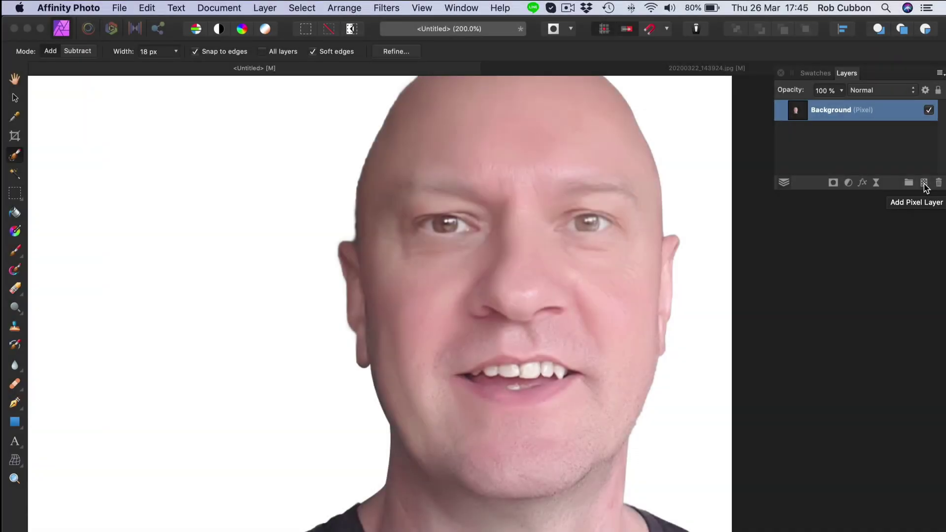
- Add a new pixel layer below the head layer and fill the whole canvas with black
click(924, 183)
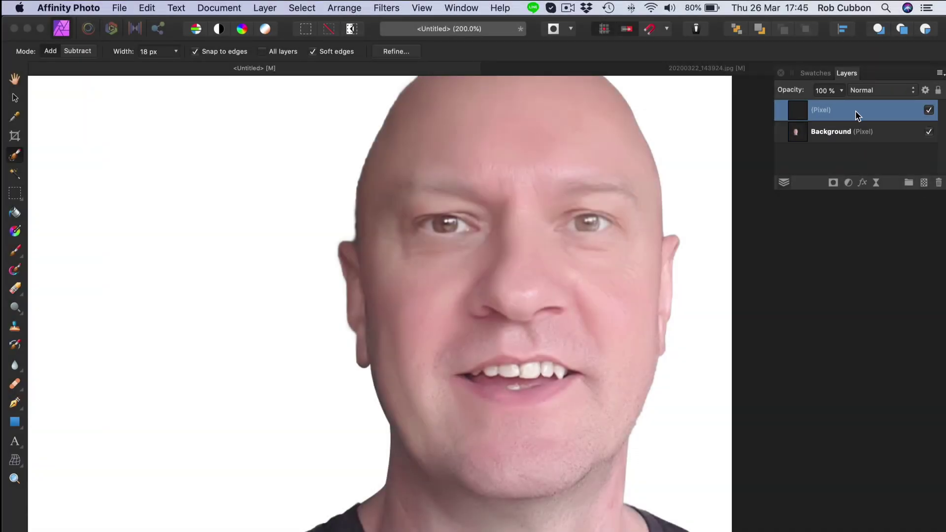
drag(857, 115, 862, 143)
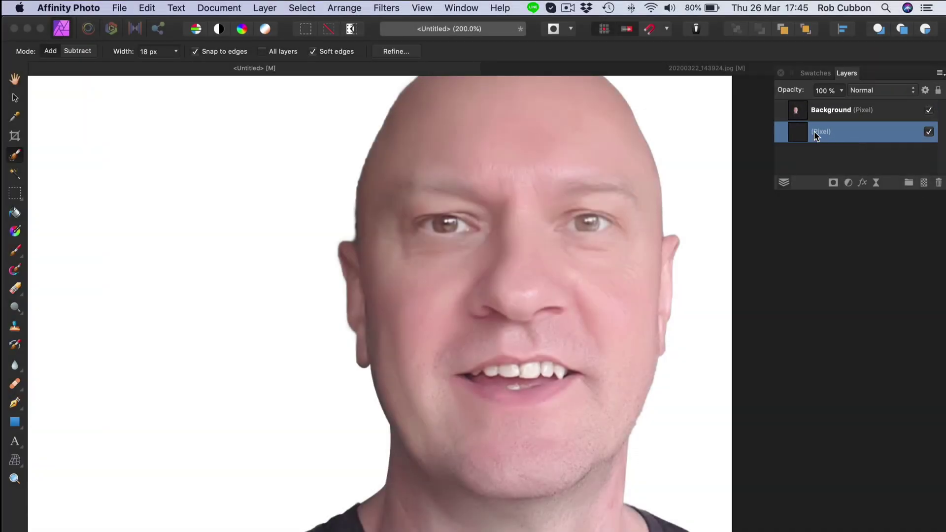
key(super+a)
click(147, 7)
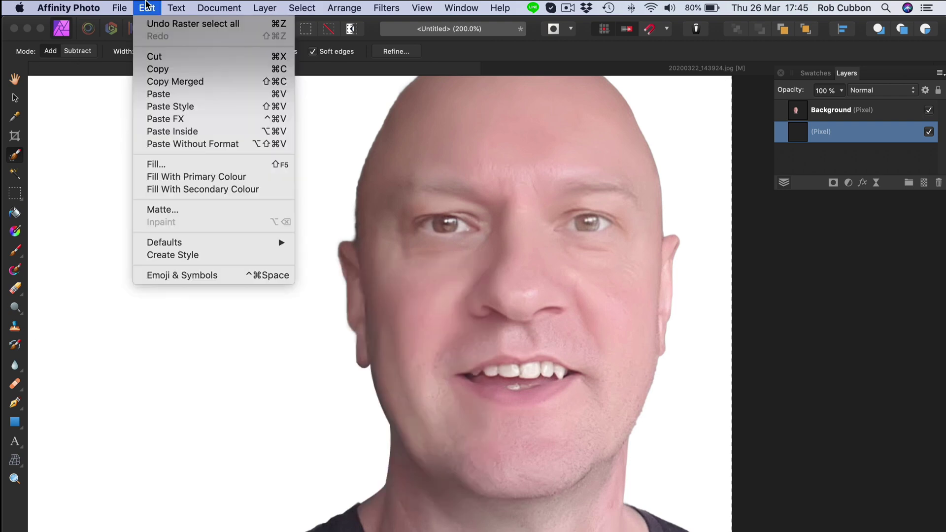
click(182, 164)
click(864, 474)
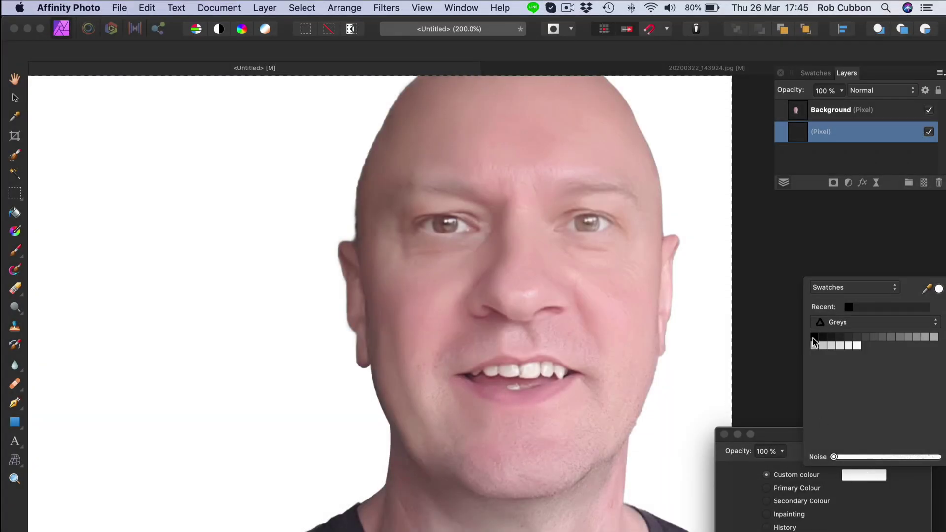
click(813, 340)
key(Return)
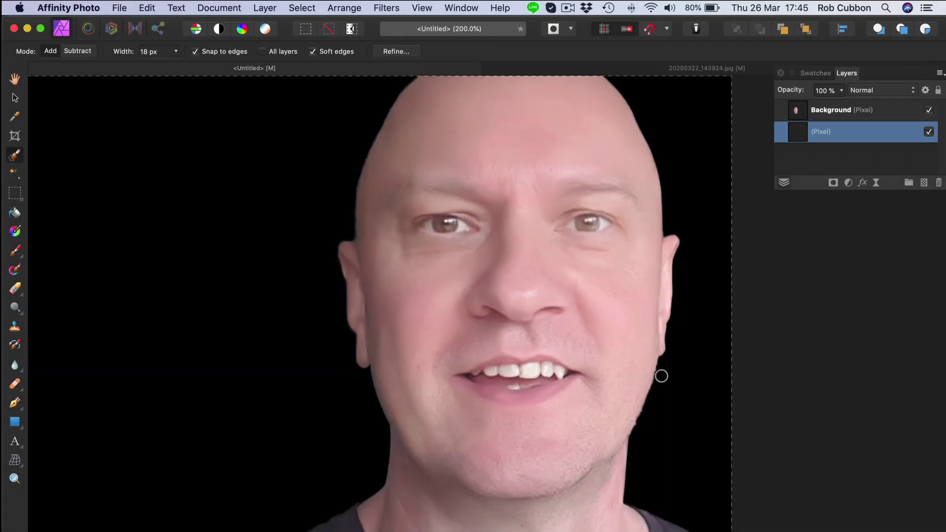
key(super+d)
key(super+1)
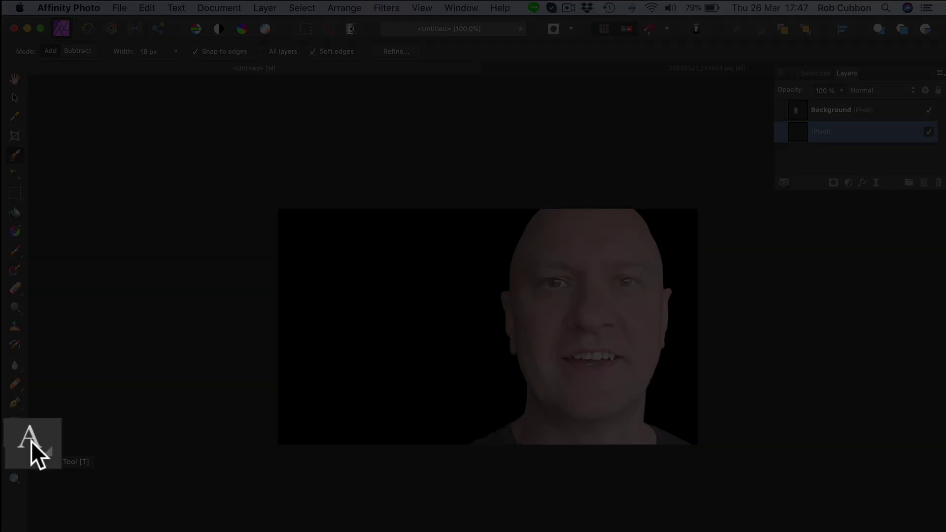
- Drag out an artistic text frame on the black area and type WORK in all capitals
click(17, 441)
click(855, 113)
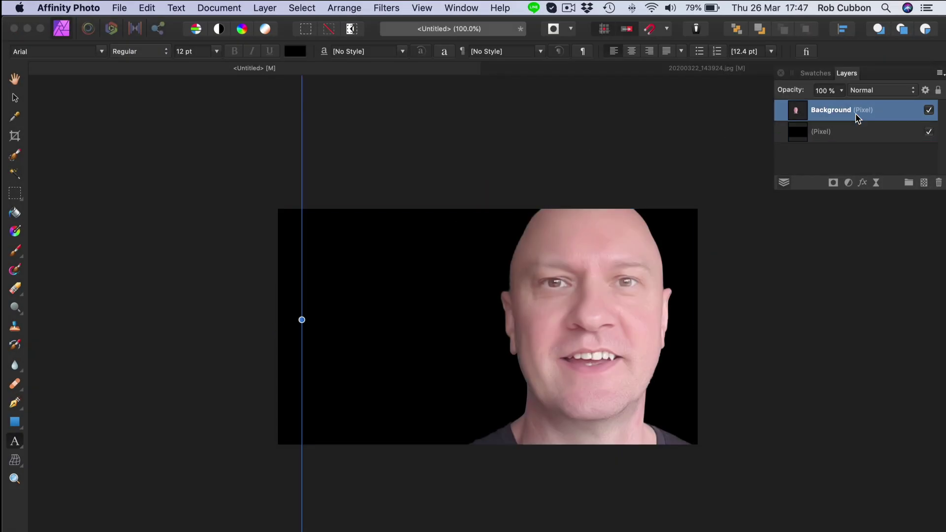
drag(323, 227, 401, 323)
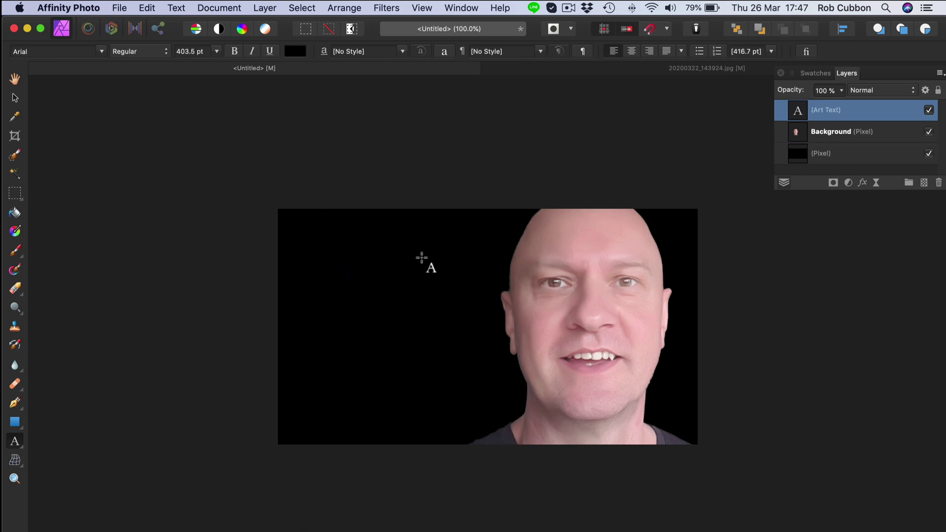
text(work)
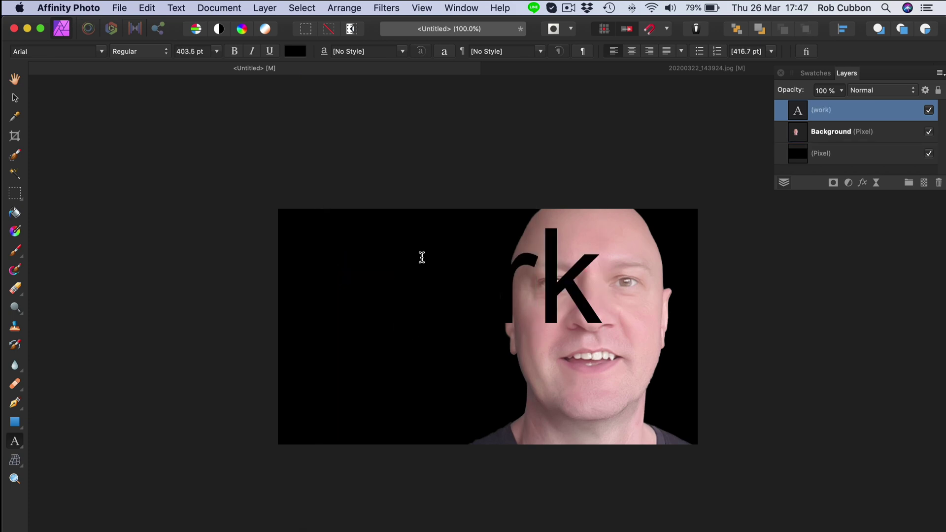
key(super+a)
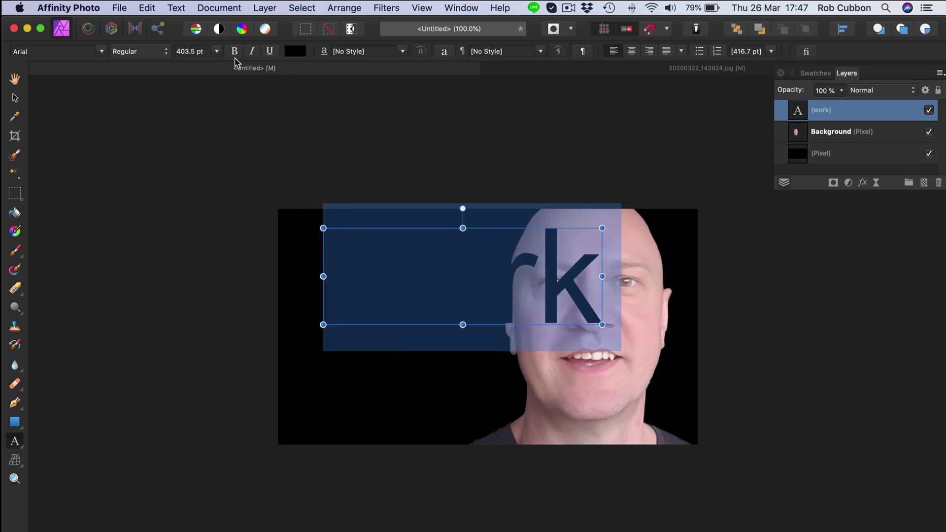
key(super+shift+k)
- Make WORK white in Impact and scale it into the upper left
click(292, 51)
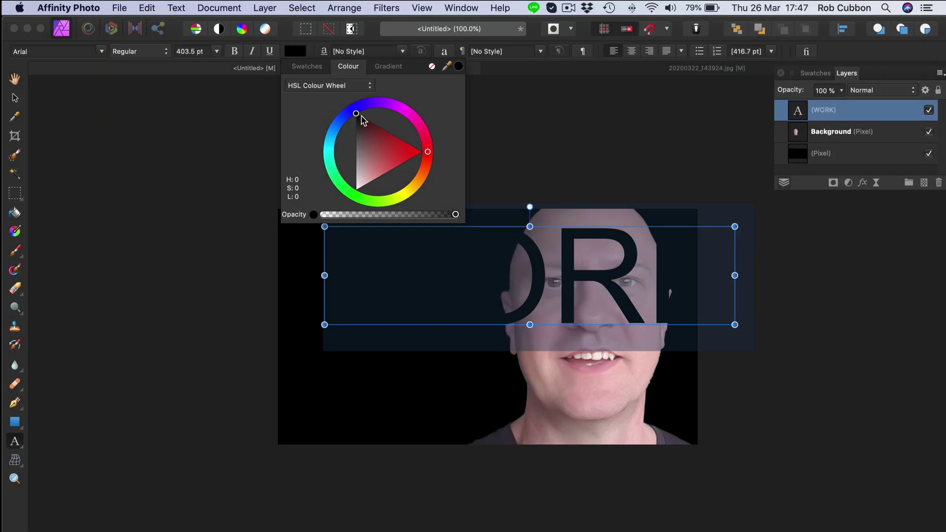
drag(357, 117, 355, 190)
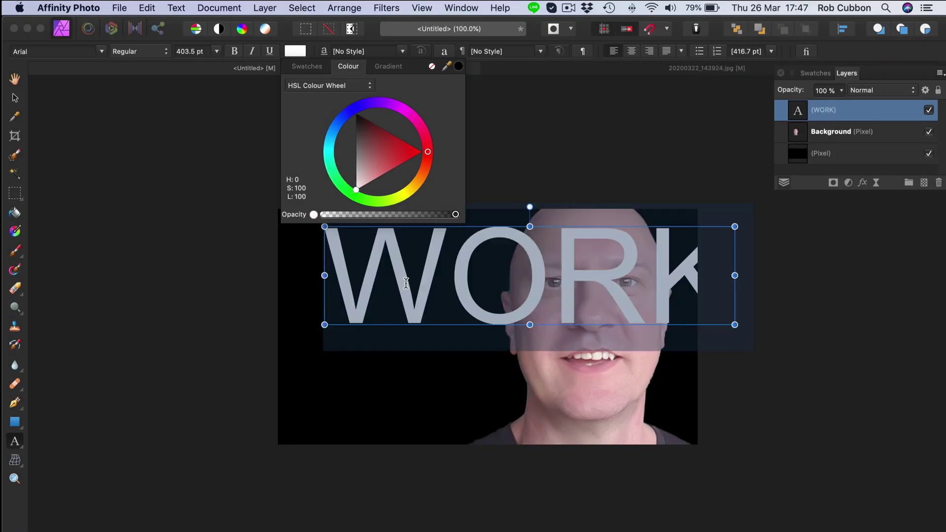
click(409, 286)
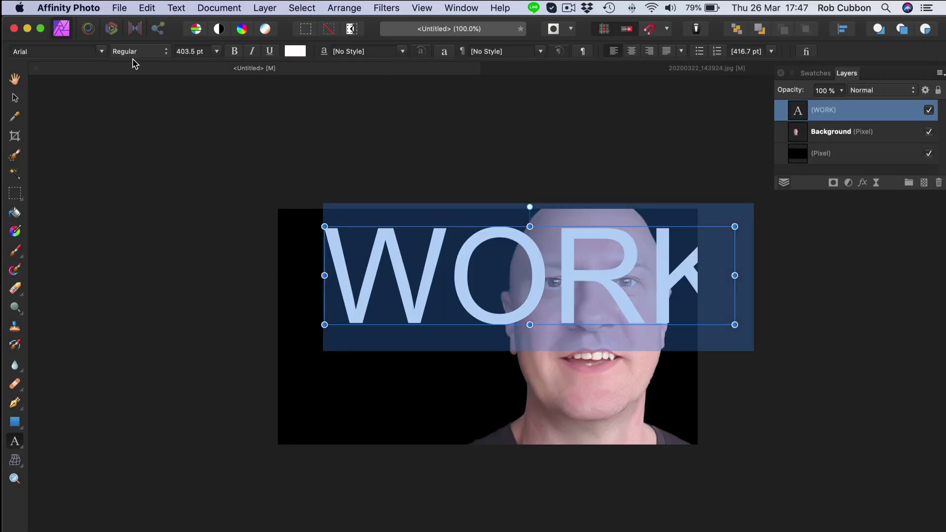
click(102, 51)
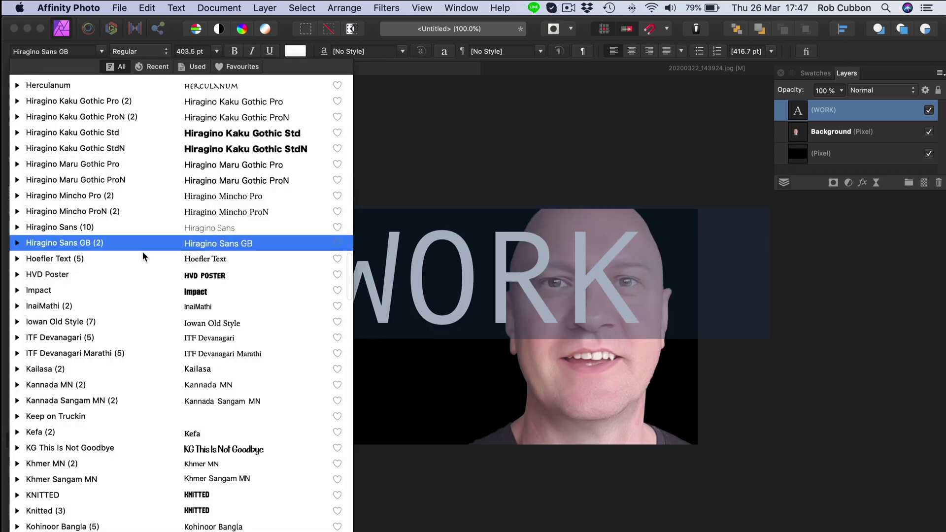
click(178, 294)
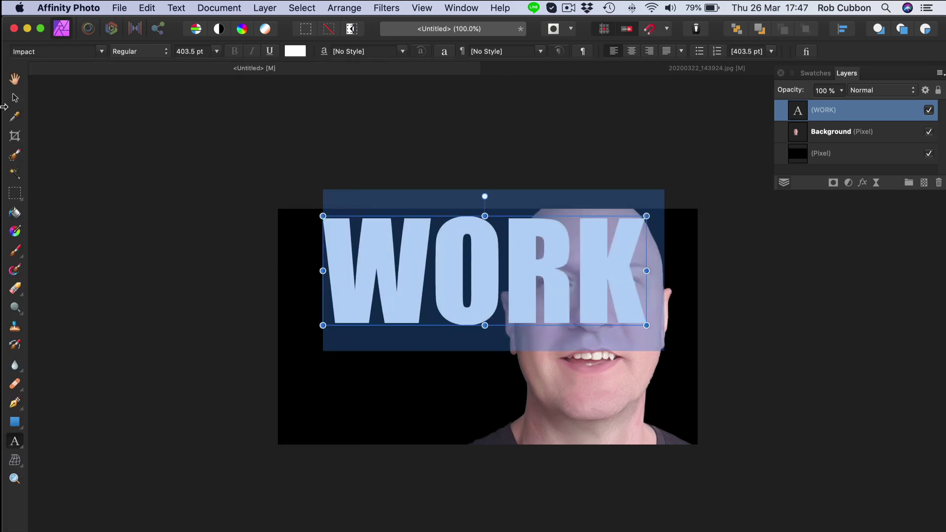
click(15, 98)
drag(646, 325, 490, 285)
drag(419, 264, 403, 268)
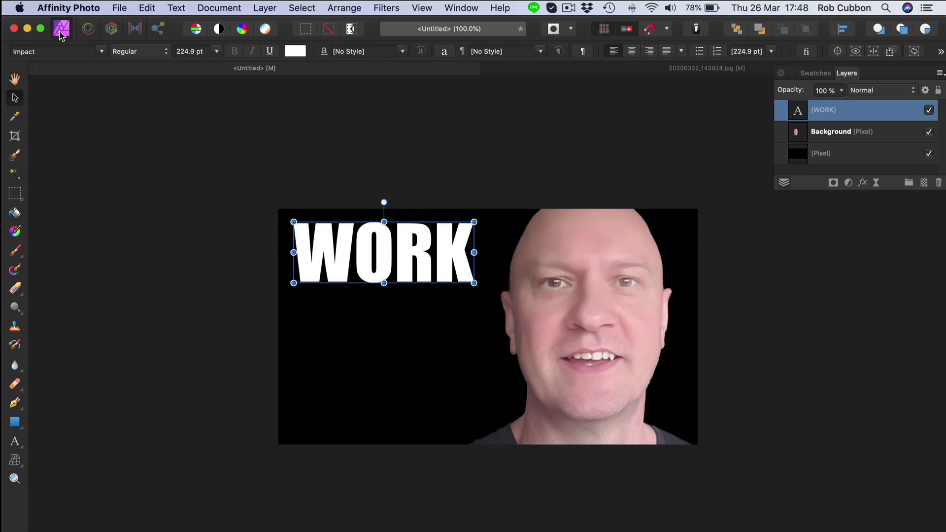
- Change the WORK font to Helvetica Neue 97 Black Condensed
click(102, 51)
click(82, 386)
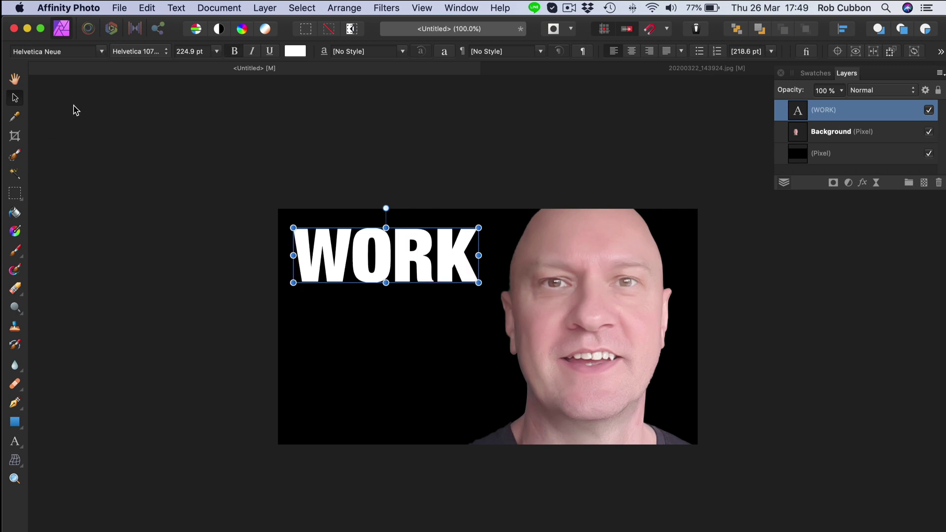
click(102, 52)
scroll(183, 493, down, 3)
click(99, 451)
- Add FROM and HOME as second and third lines below WORK
key(super+Right)
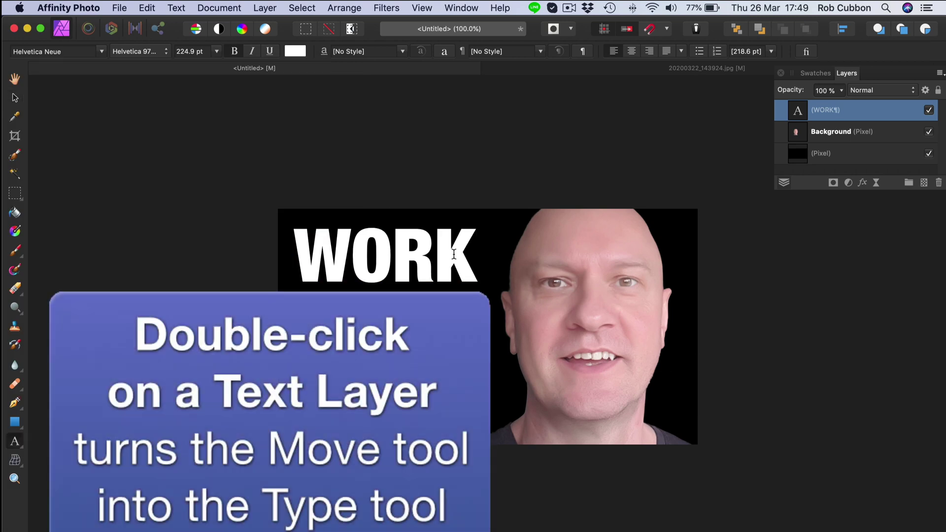
key(Return)
text(FROM)
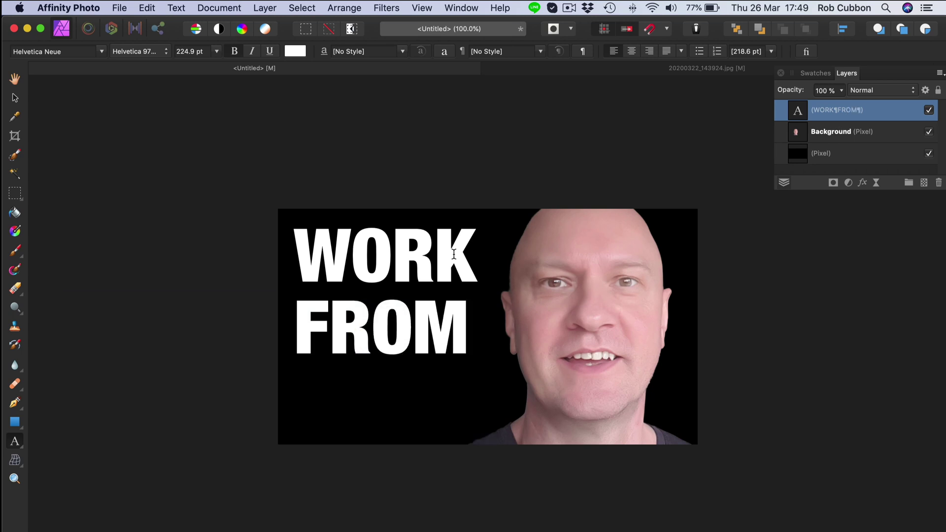
key(Return)
text(HOME)
- Set the three lines to 180 pt leading and centre-align them
key(super+a)
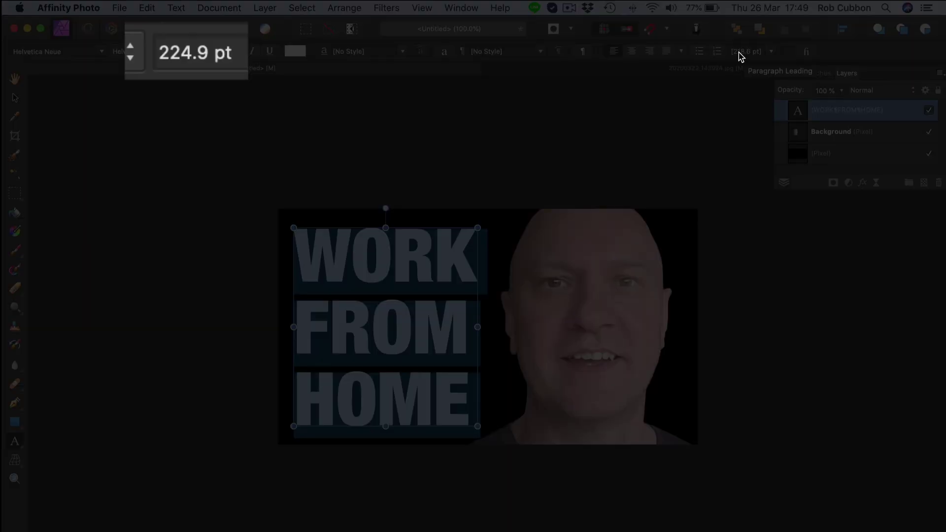
click(739, 53)
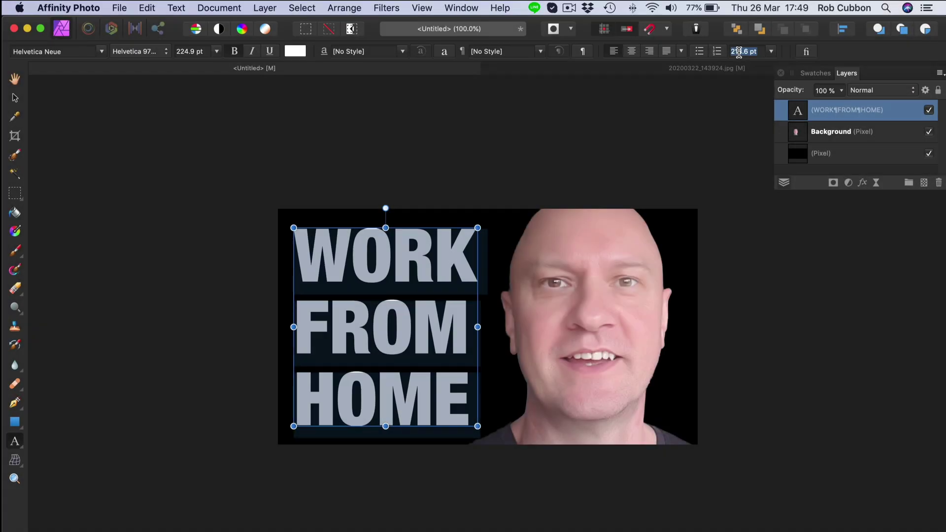
text(20)
key(BackSpace)
key(BackSpace)
text(80)
key(Return)
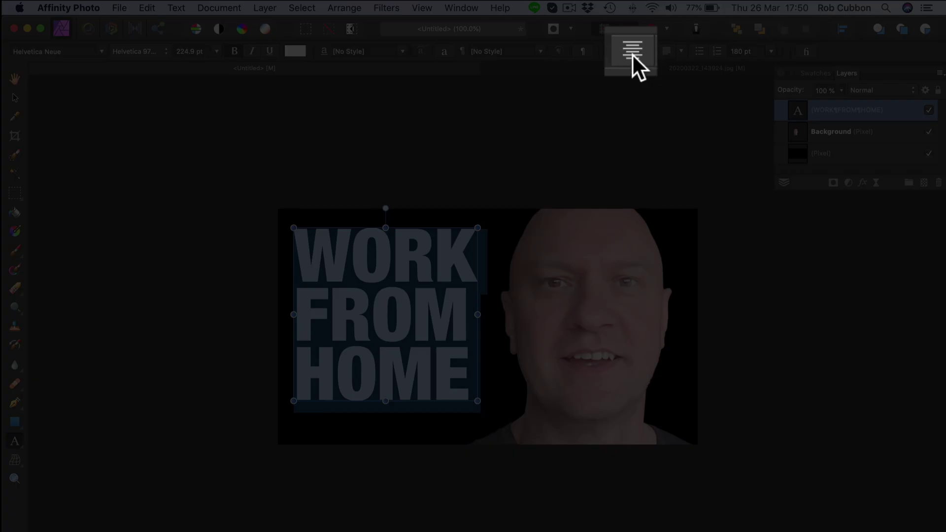
click(631, 52)
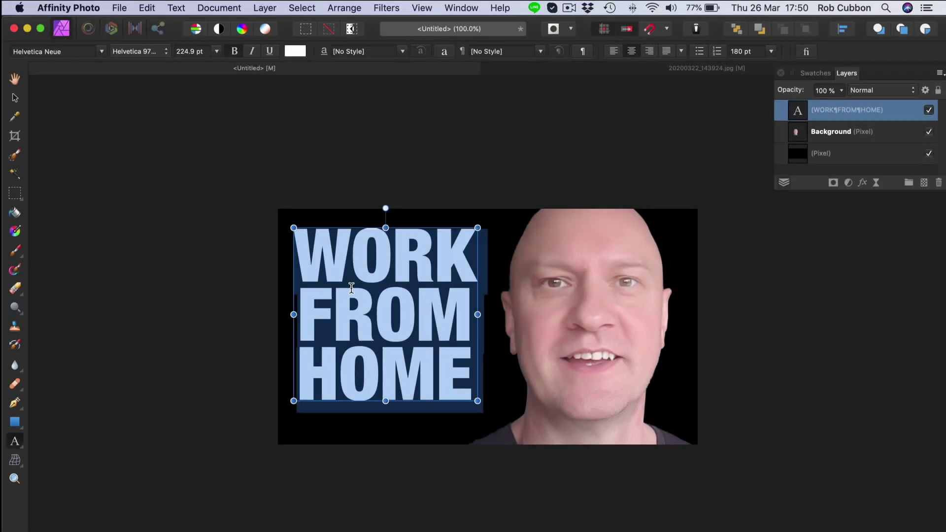
- Scale and nudge the WORK FROM HOME block into place and copy it
key(Escape)
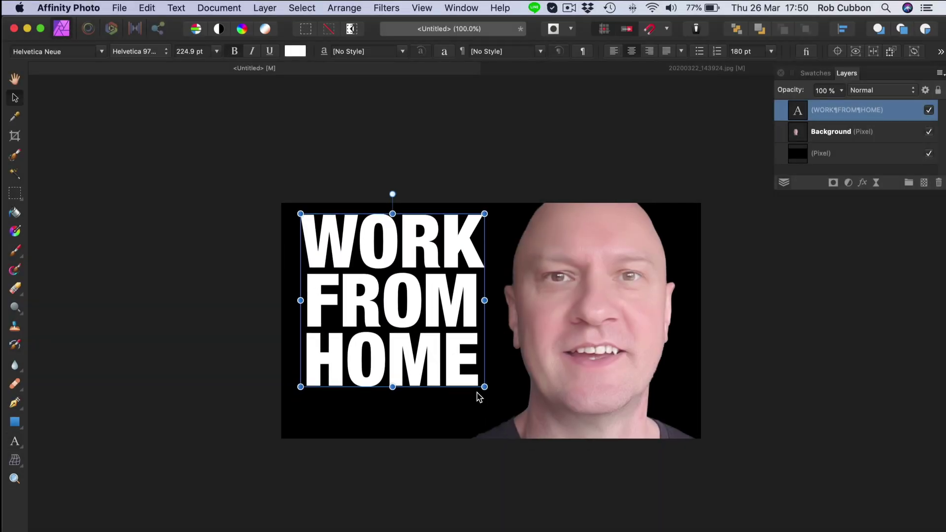
drag(485, 386, 452, 358)
drag(453, 286, 463, 285)
drag(380, 296, 388, 294)
key(super+c)
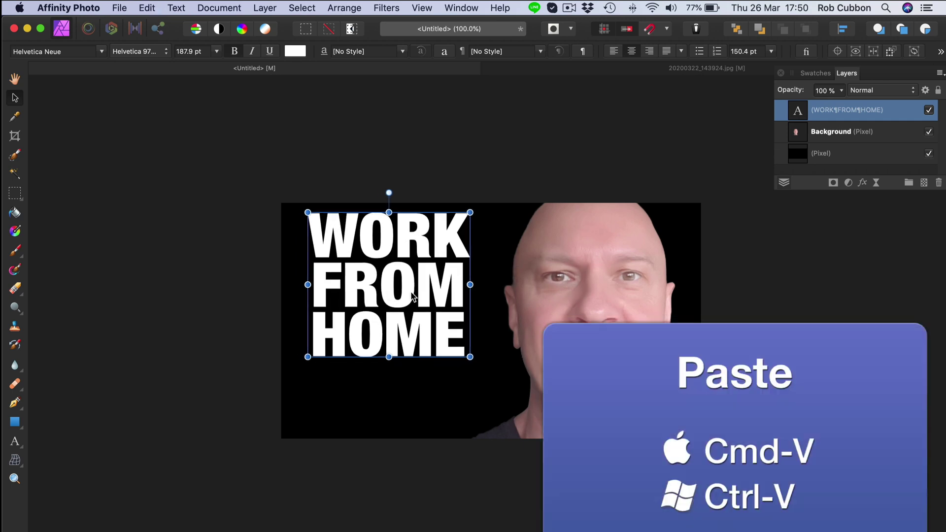
- Paste a duplicate of the headline and retype it as ENTREPRENEUR
key(super+v)
drag(374, 249, 572, 284)
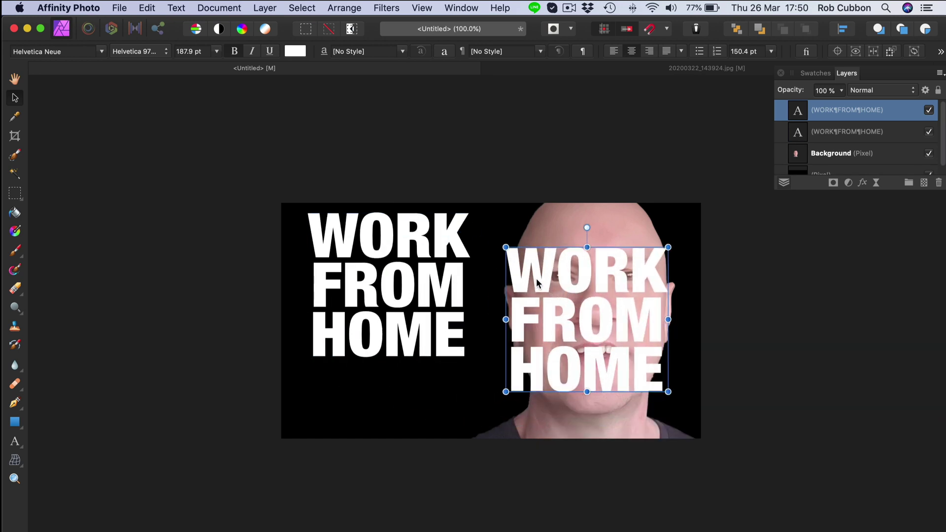
key(t)
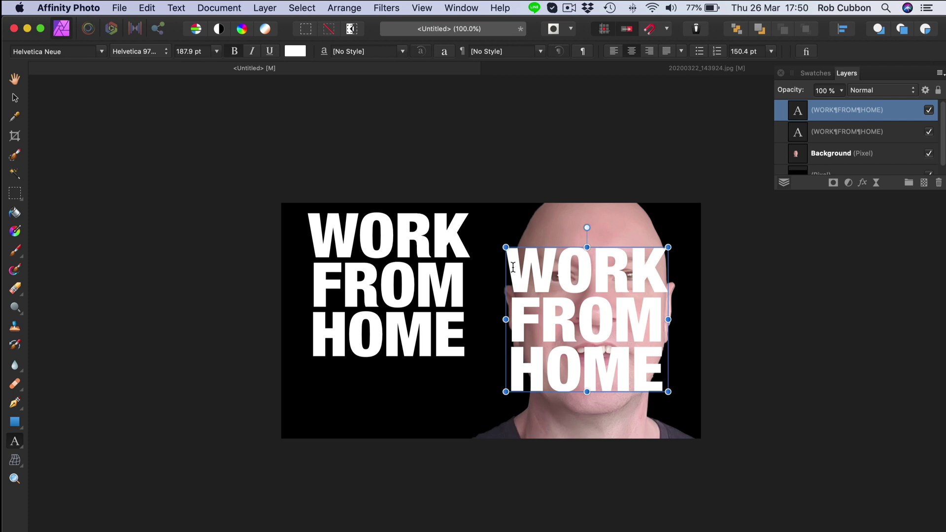
click(512, 266)
key(super+a)
text(ENTREPRENEUR)
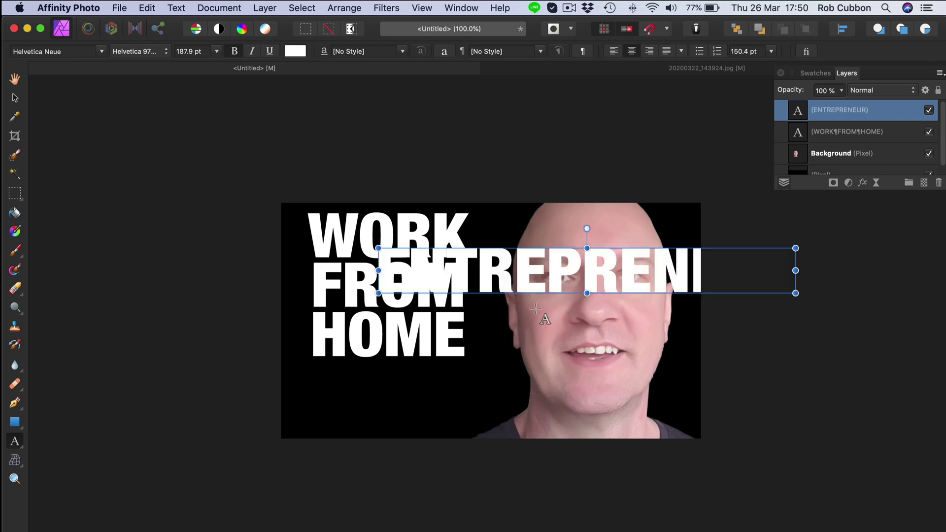
- Shrink ENTREPRENEUR and place it along the bottom below HOME
key(Escape)
drag(800, 270, 625, 399)
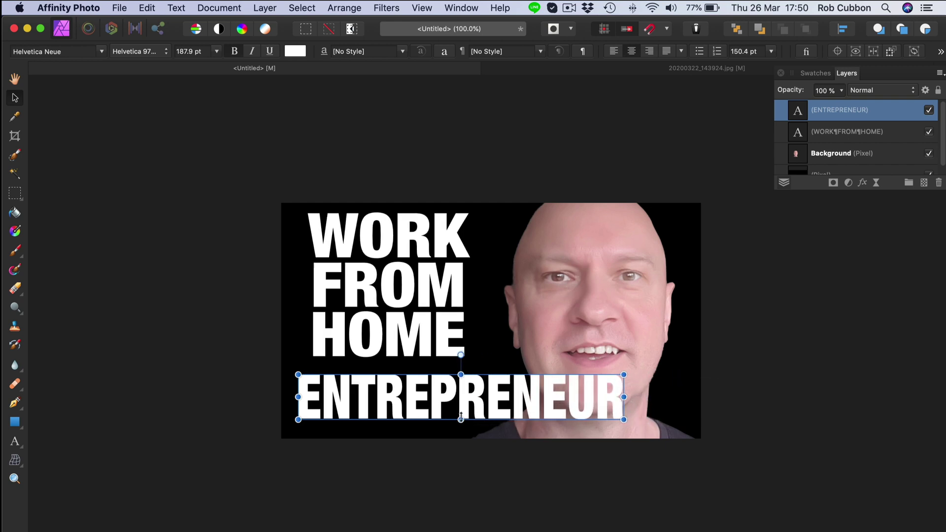
drag(461, 422, 505, 402)
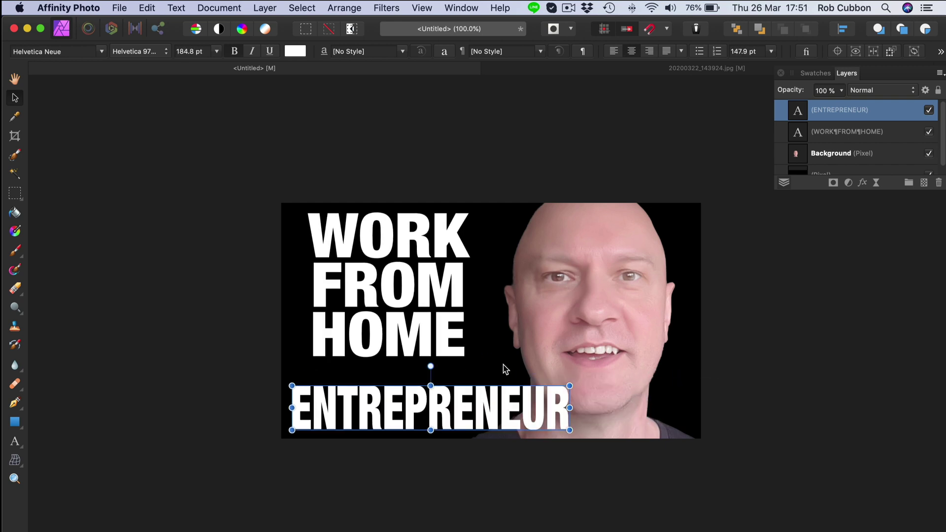
click(836, 135)
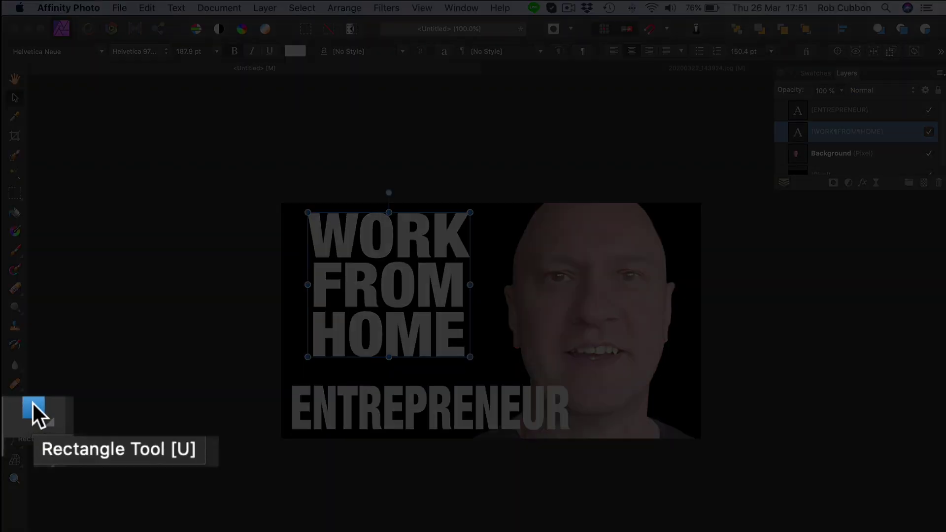
- Draw a red-filled rectangle over the ENTREPRENEUR text
click(15, 423)
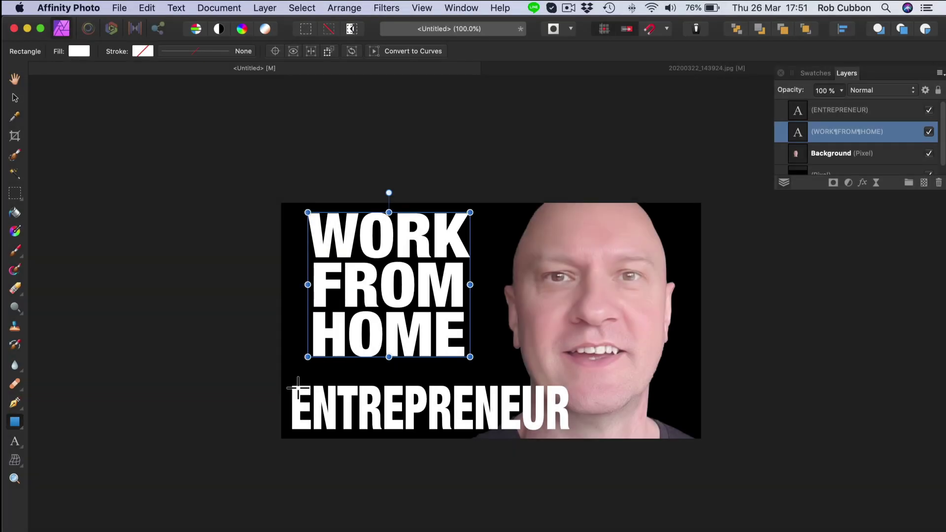
drag(293, 387, 584, 441)
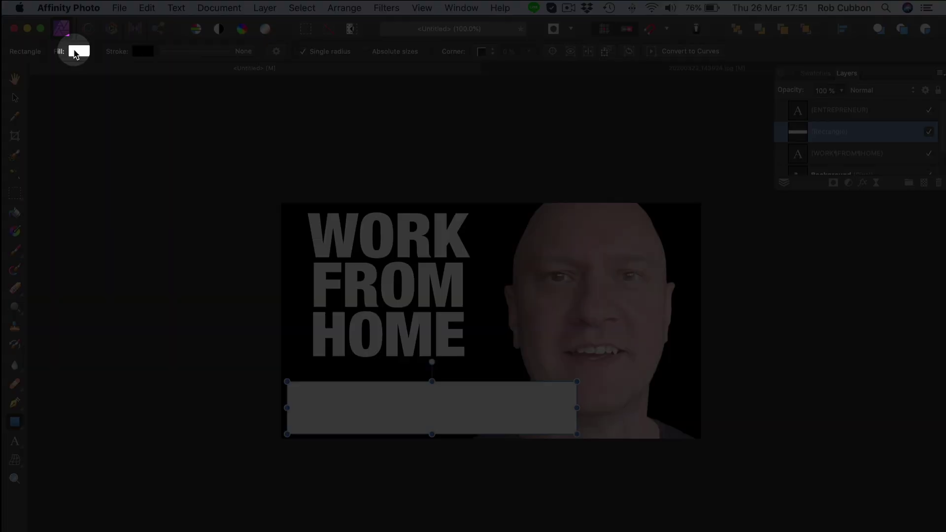
click(77, 51)
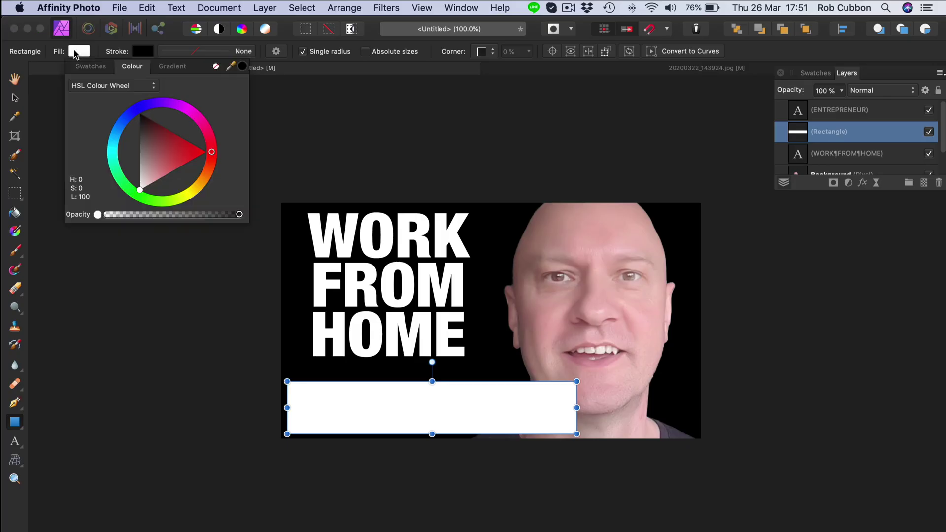
click(199, 158)
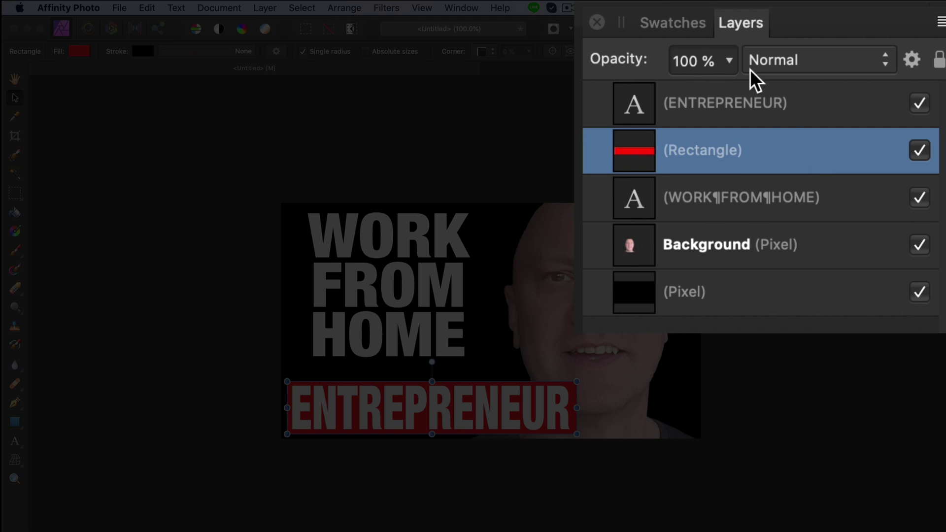
- Shift the face photo and the WORK FROM HOME text slightly to the right
click(771, 101)
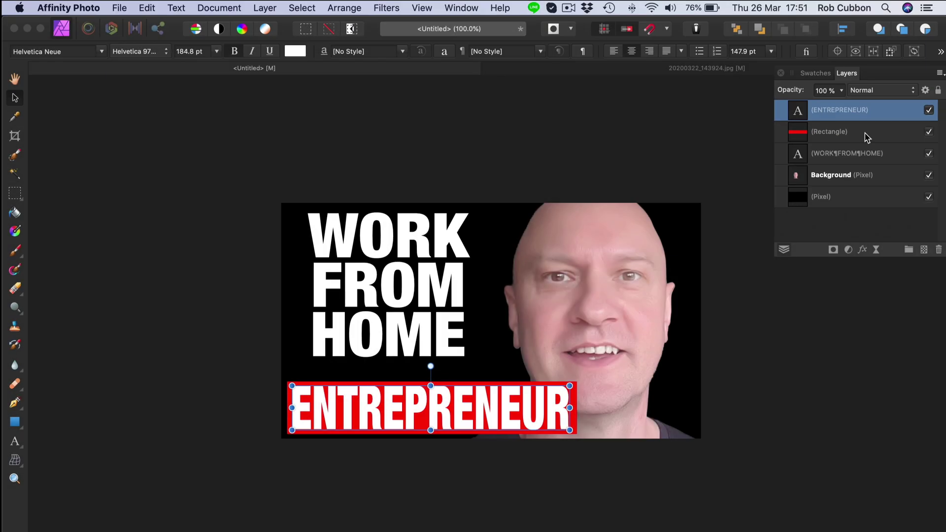
click(867, 137)
key(super+d)
click(604, 321)
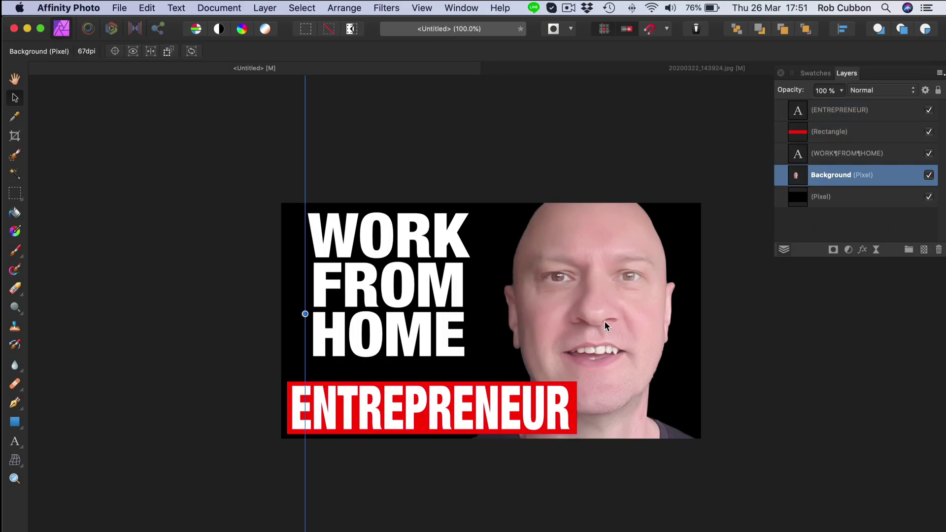
drag(610, 326, 633, 325)
drag(401, 335, 423, 335)
key(super+d)
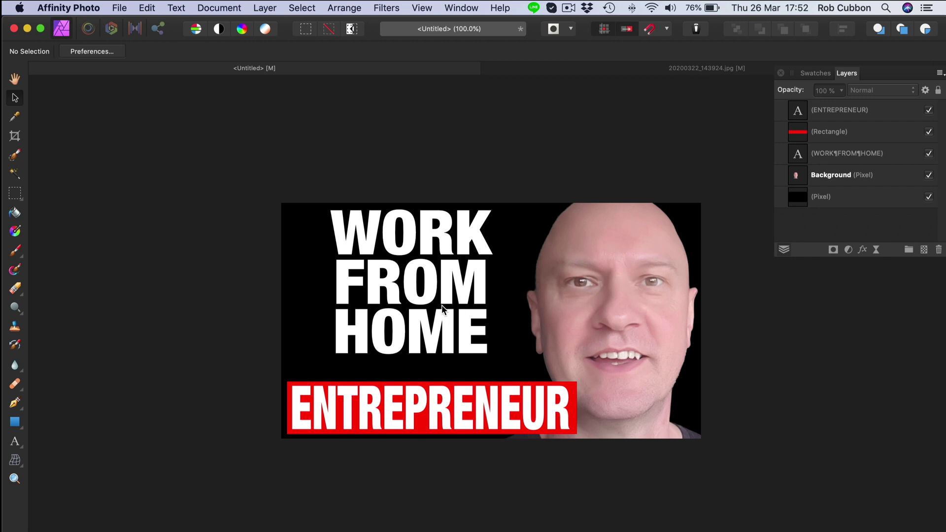
- Duplicate the headline, retype it as AS A, and move it above the ENTREPRENEUR layer
click(430, 343)
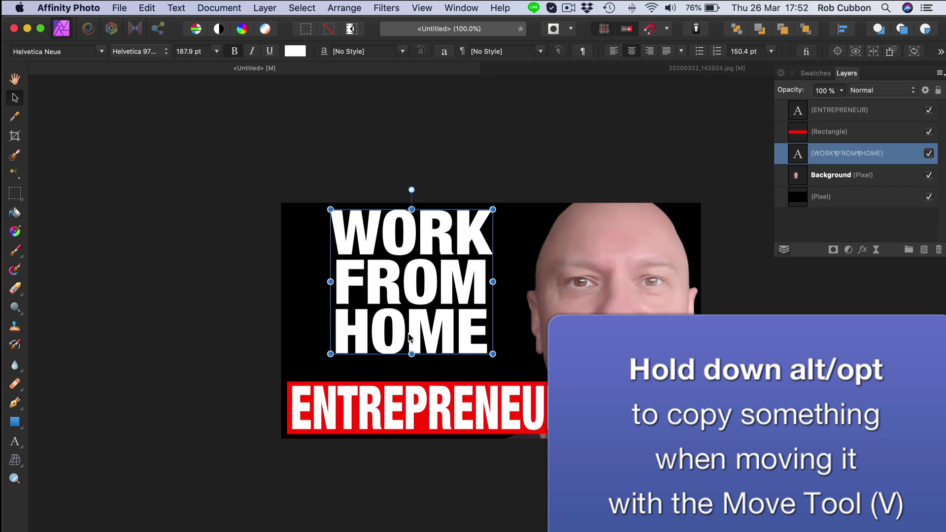
drag(413, 334, 597, 328)
double_click(571, 262)
key(super+a)
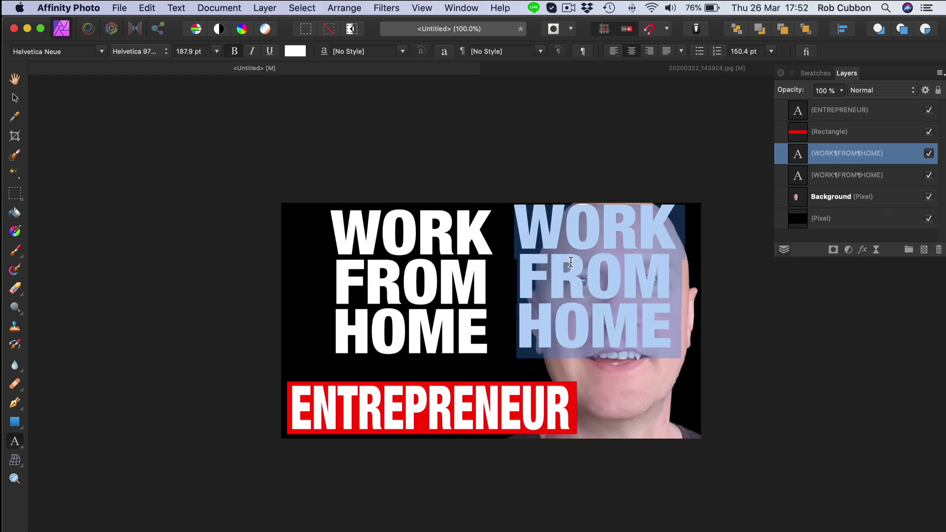
text(AS A)
key(Escape)
drag(566, 241, 375, 377)
drag(843, 156, 840, 103)
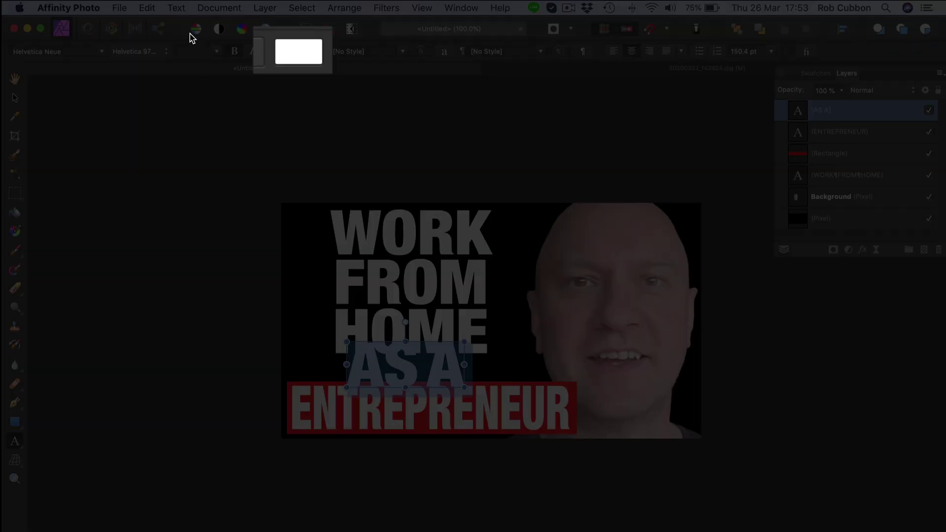
- Make the text yellow, change it to AS AN, and shrink it
click(295, 50)
drag(427, 152, 411, 198)
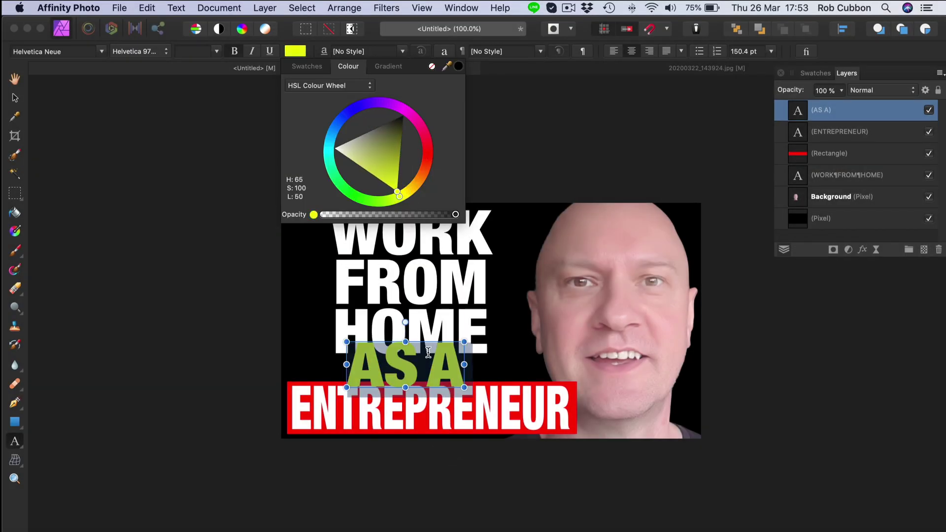
click(452, 360)
text(N)
key(Escape)
drag(347, 342, 399, 369)
- Change the headline's WORK to WORKING
key(t)
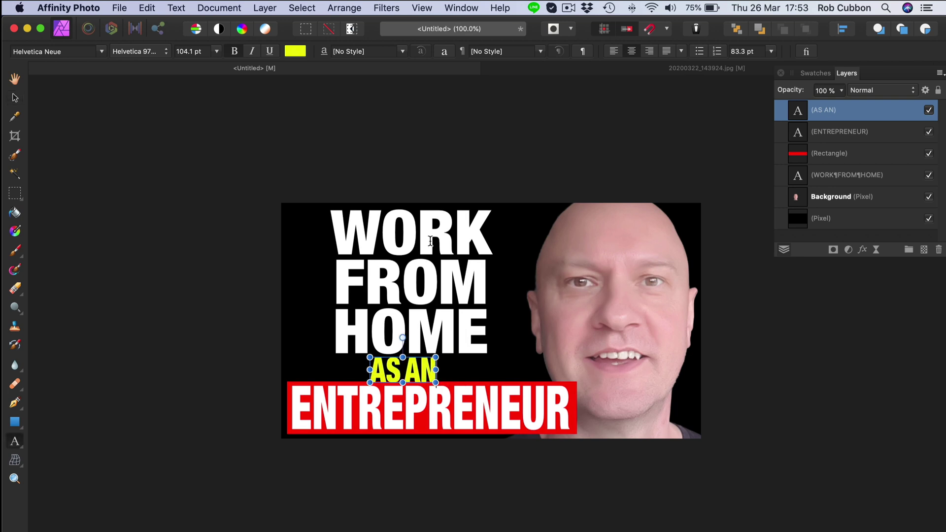
click(430, 241)
text(ING)
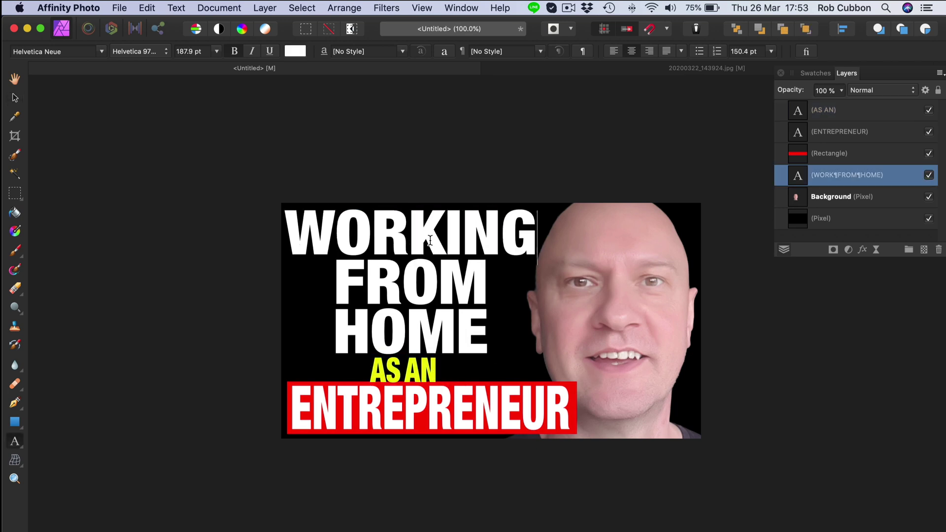
key(Escape)
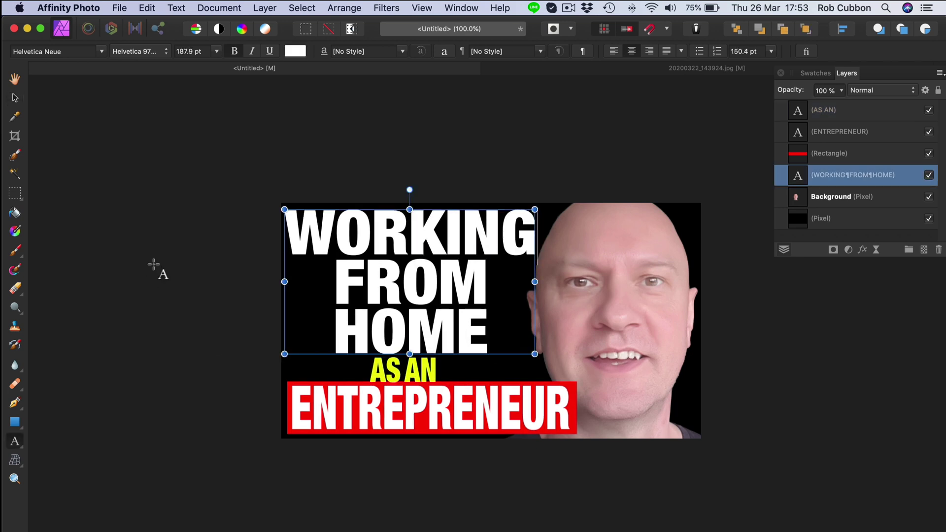
triple_click(393, 375)
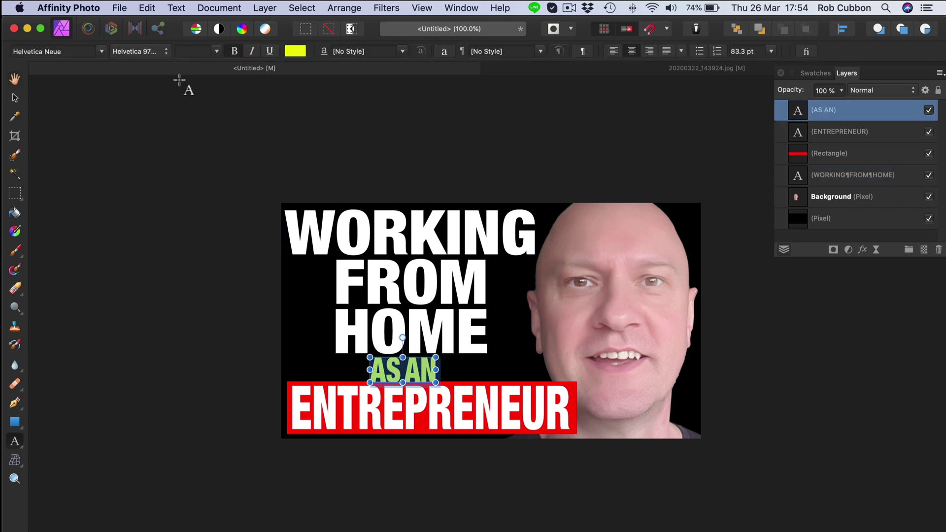
- Make the AS AN text red and draw a yellow box over it
click(295, 52)
click(858, 140)
key(m)
drag(367, 355, 439, 384)
click(77, 51)
drag(213, 156, 186, 194)
- Group the AS AN text with its yellow box
click(403, 386)
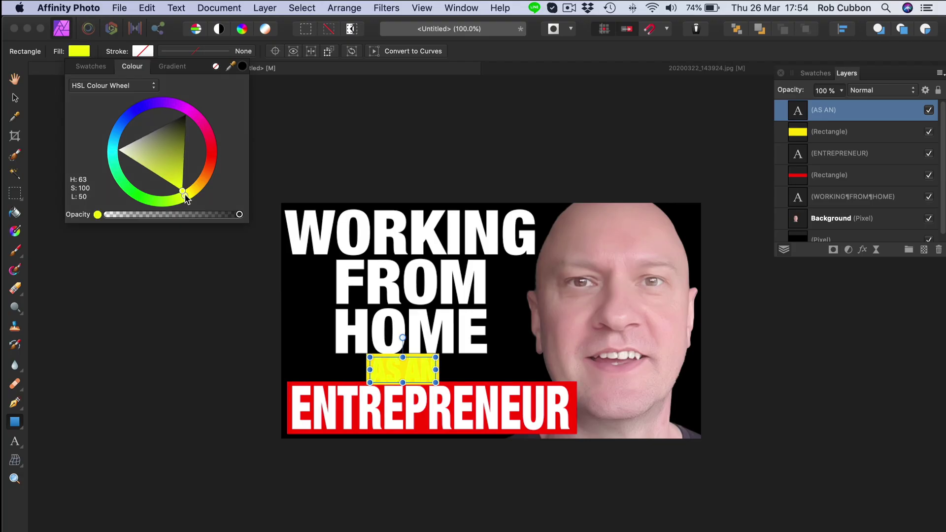
click(842, 134)
shift+click(852, 112)
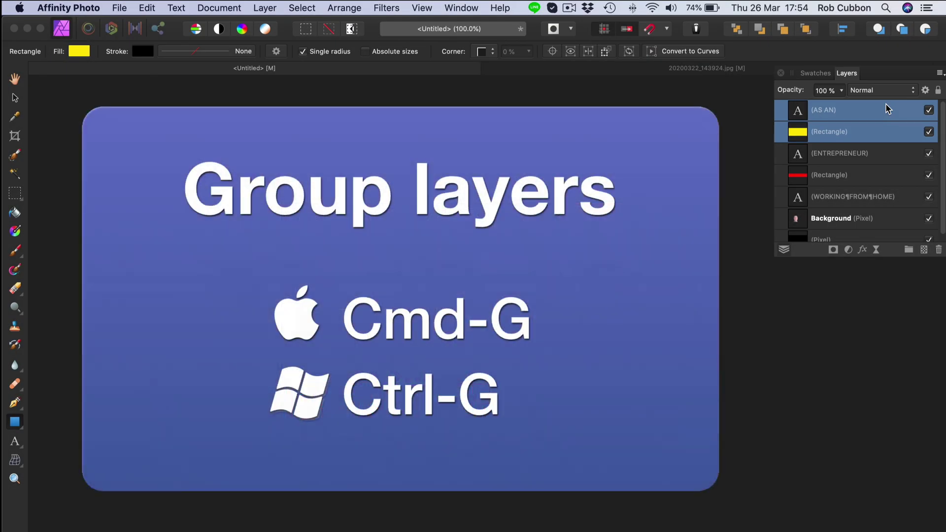
key(super+g)
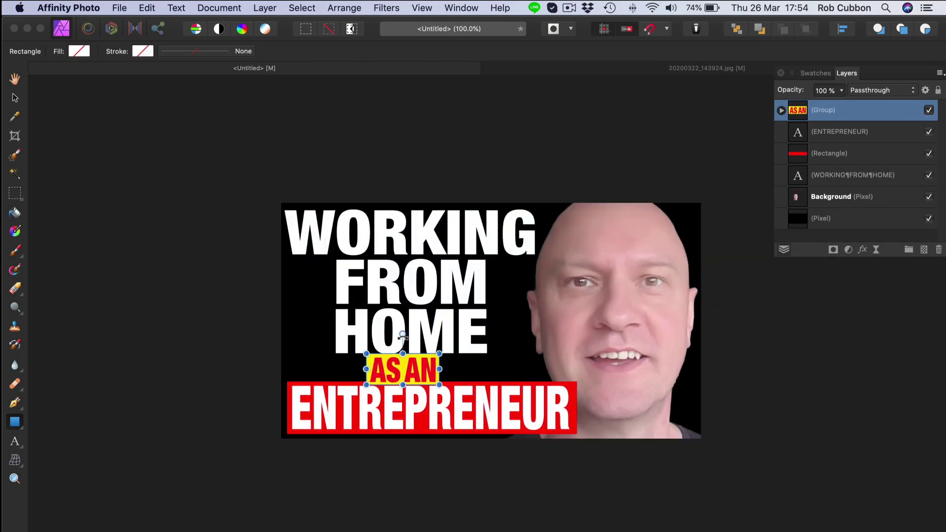
- Tilt the AS AN tag slightly counter-clockwise and move it beside HOME
drag(402, 335, 396, 337)
key(v)
drag(392, 376, 489, 374)
- Revise the headline wording and enlarge the WORK FROM HOME block to 218 pt
double_click(323, 251)
double_click(321, 240)
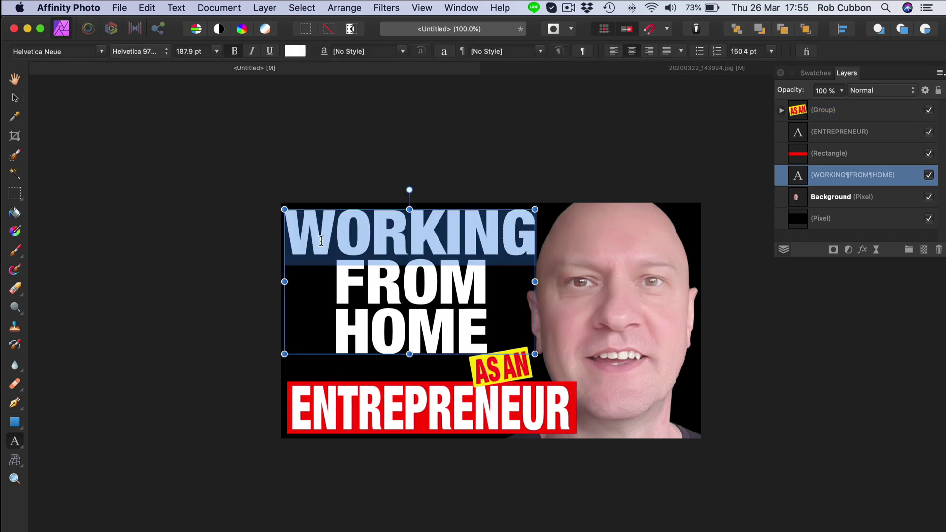
text(HOW TO)
key(Return)
text(WO)
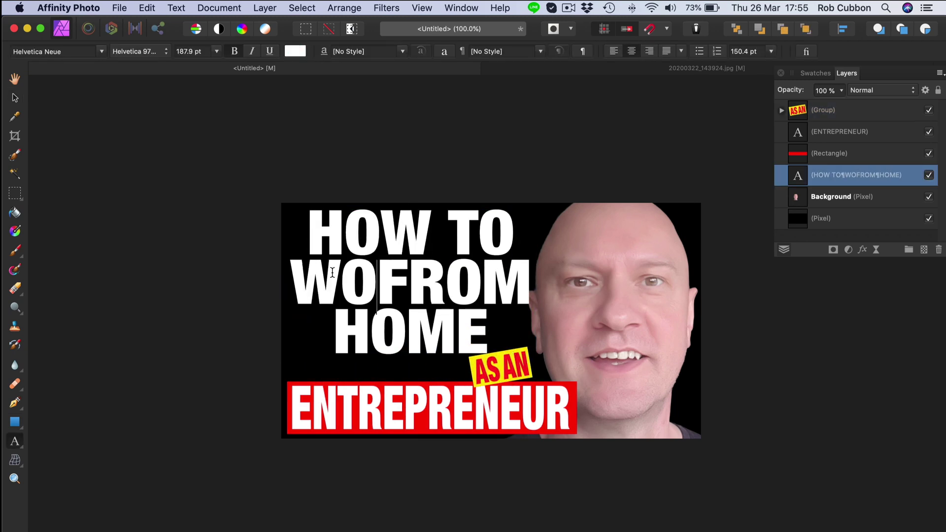
text(RK)
key(Return)
click(14, 98)
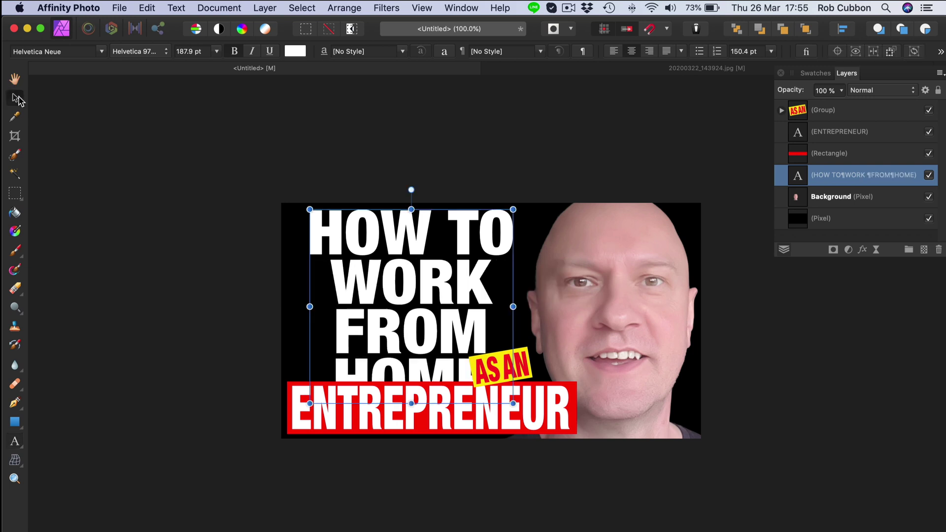
drag(513, 403, 490, 361)
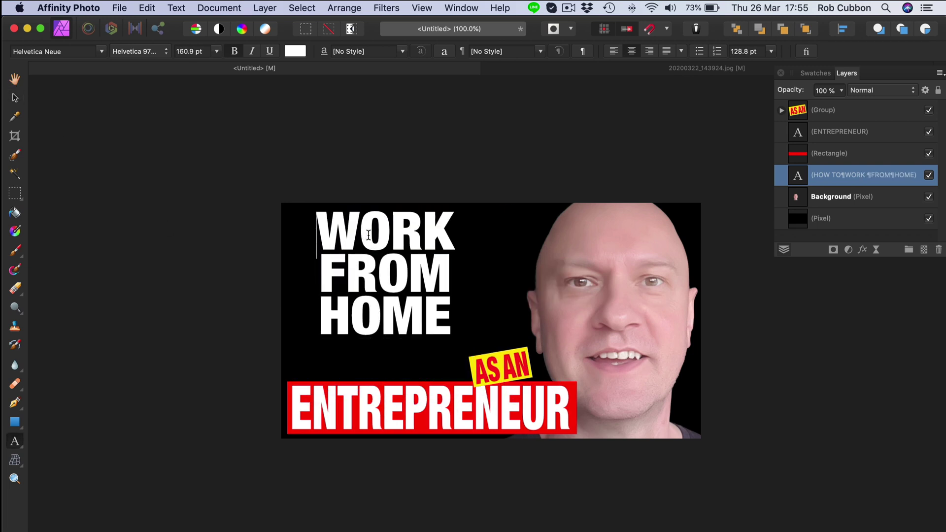
drag(495, 379, 474, 387)
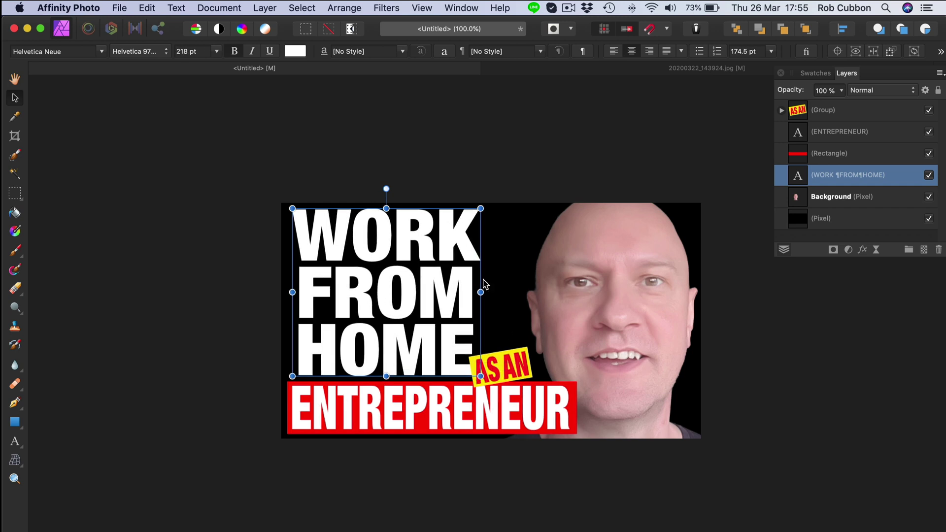
- Nudge the AS AN tag slightly right and down, then deselect it
click(494, 370)
drag(494, 370, 501, 375)
click(799, 423)
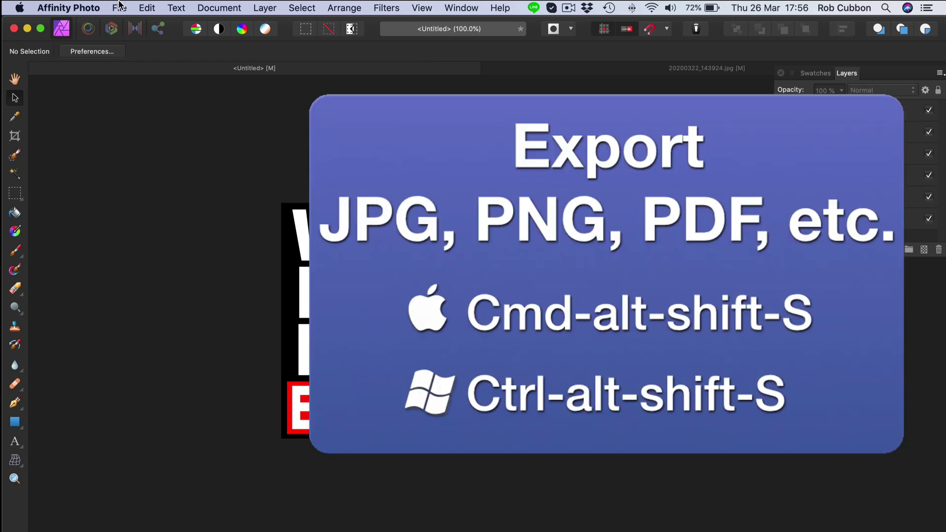
- Set up a 1280 × 720 px best-quality JPEG export and continue to choose the save location
click(119, 7)
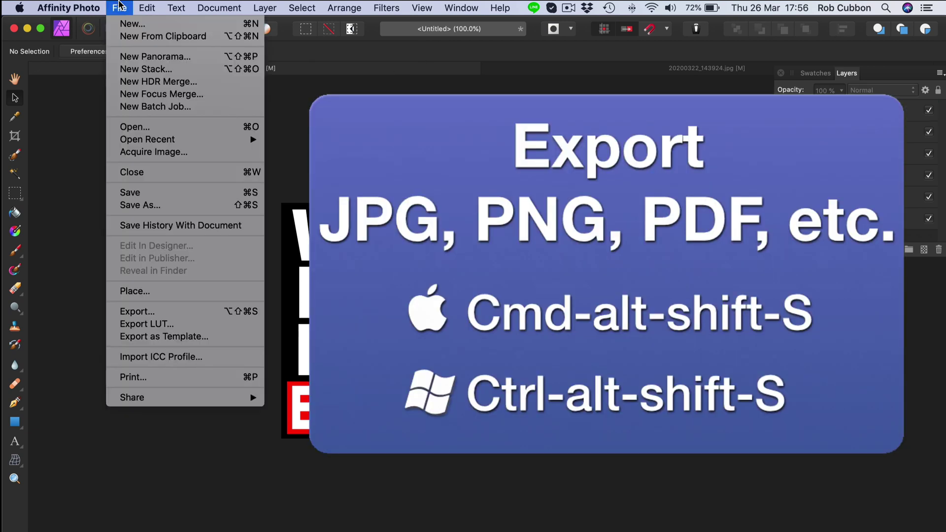
click(185, 316)
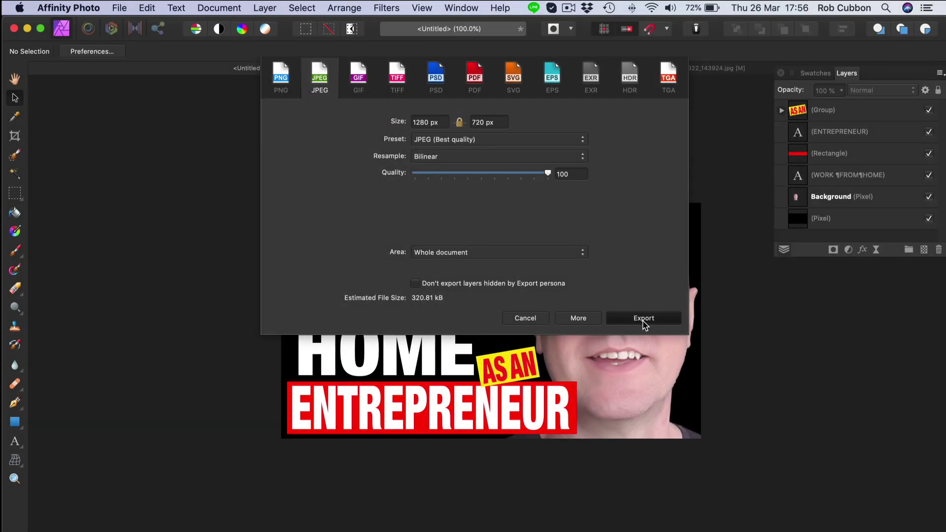
click(642, 322)
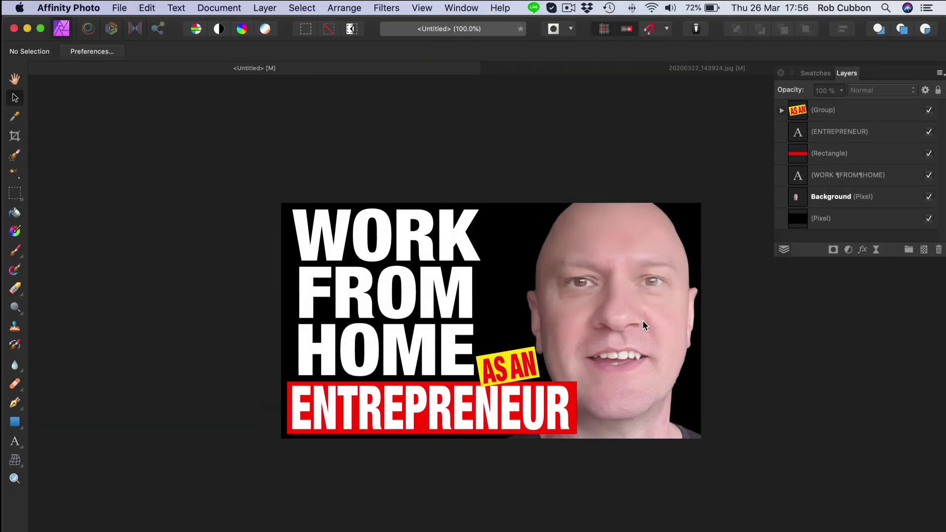